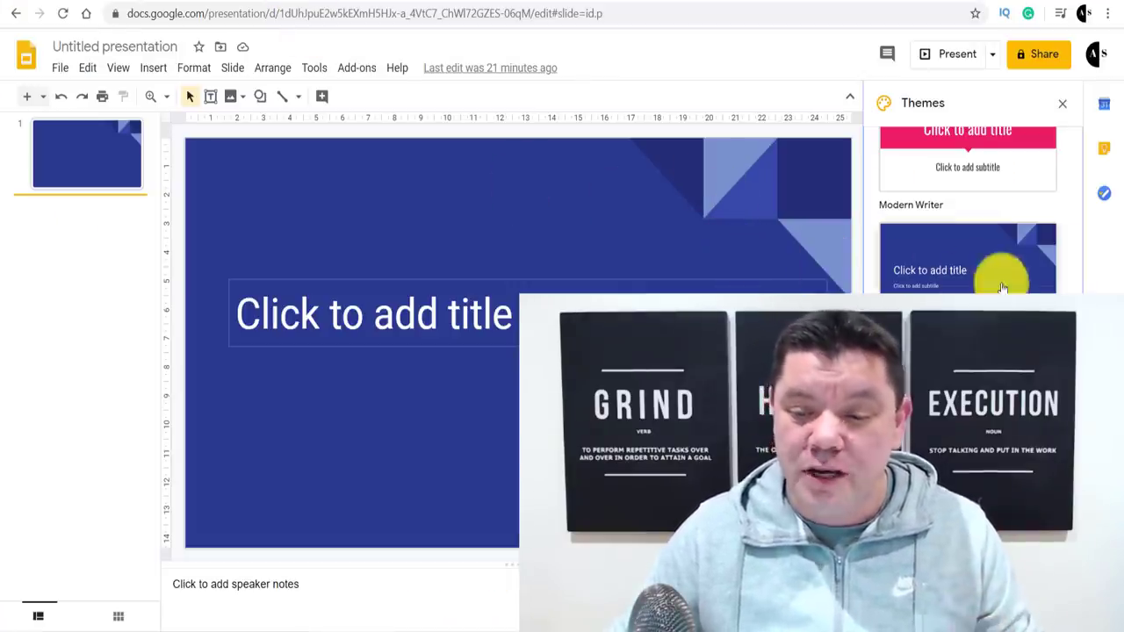
- Scroll down and back up through the Themes panel to browse presentation themes
scroll(1004, 281, "down", 2)
scroll(1001, 279, "down", 5)
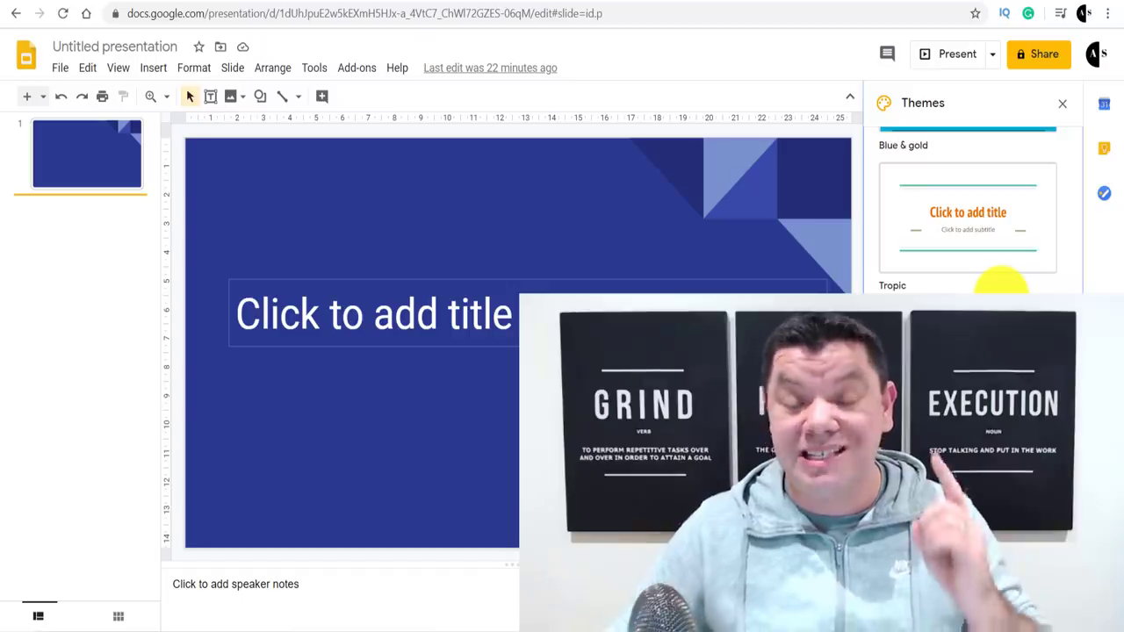
scroll(1001, 279, "up", 4)
scroll(1001, 280, "up", 1)
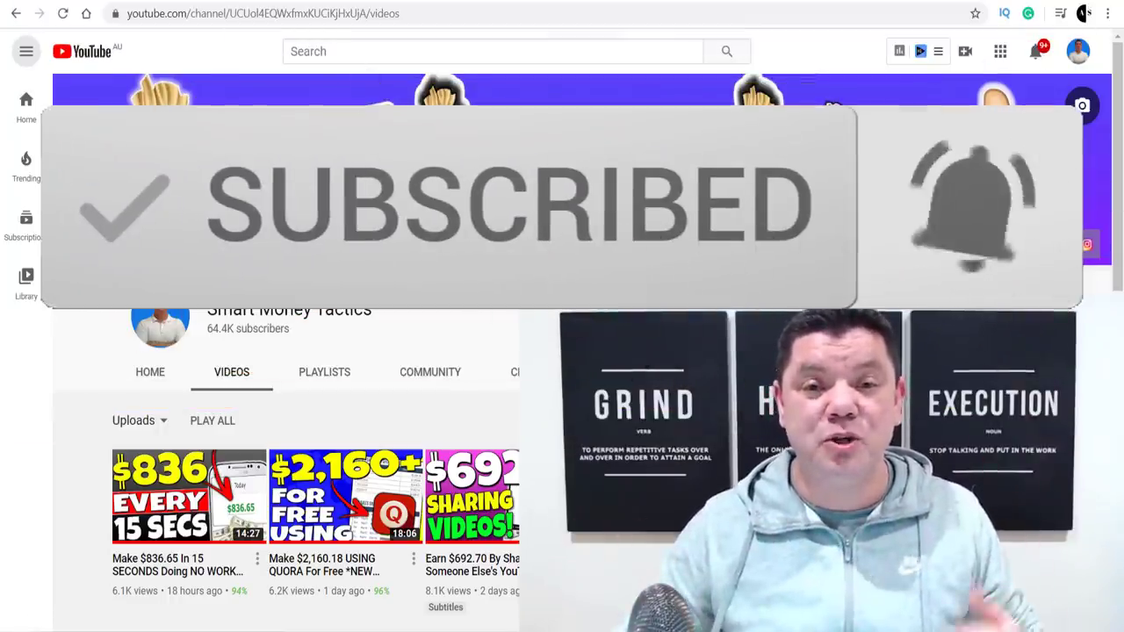
- Browse the channel's Videos grid and open the 'Make $2,160.18 USING QUORA For Free' video
scroll(316, 474, "down", 3)
scroll(316, 395, "down", 5)
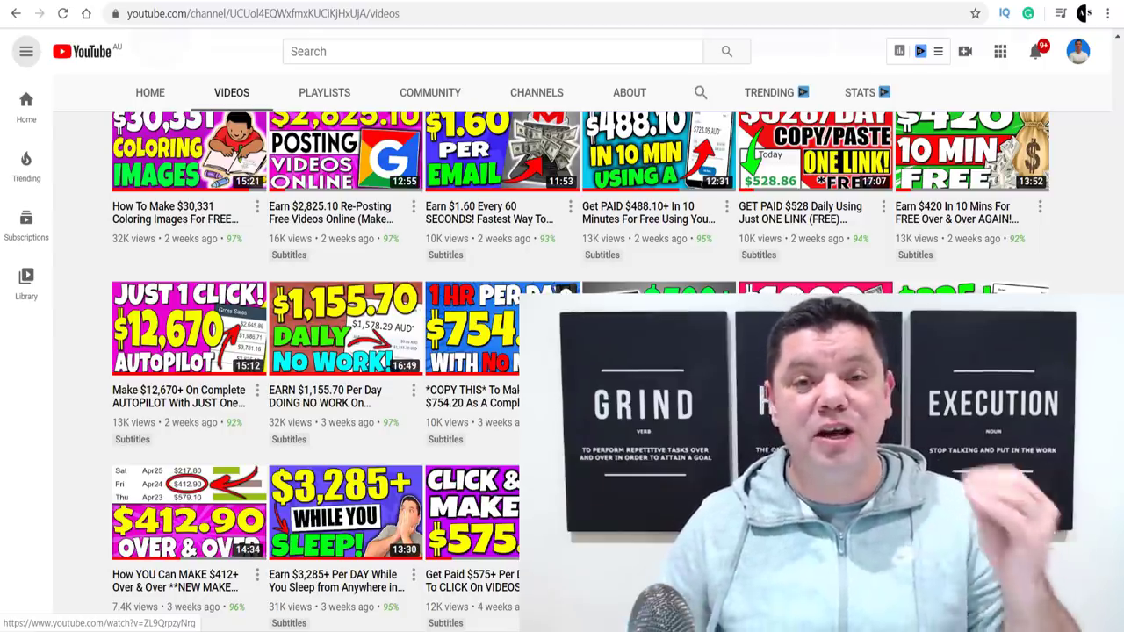
scroll(351, 368, "up", 4)
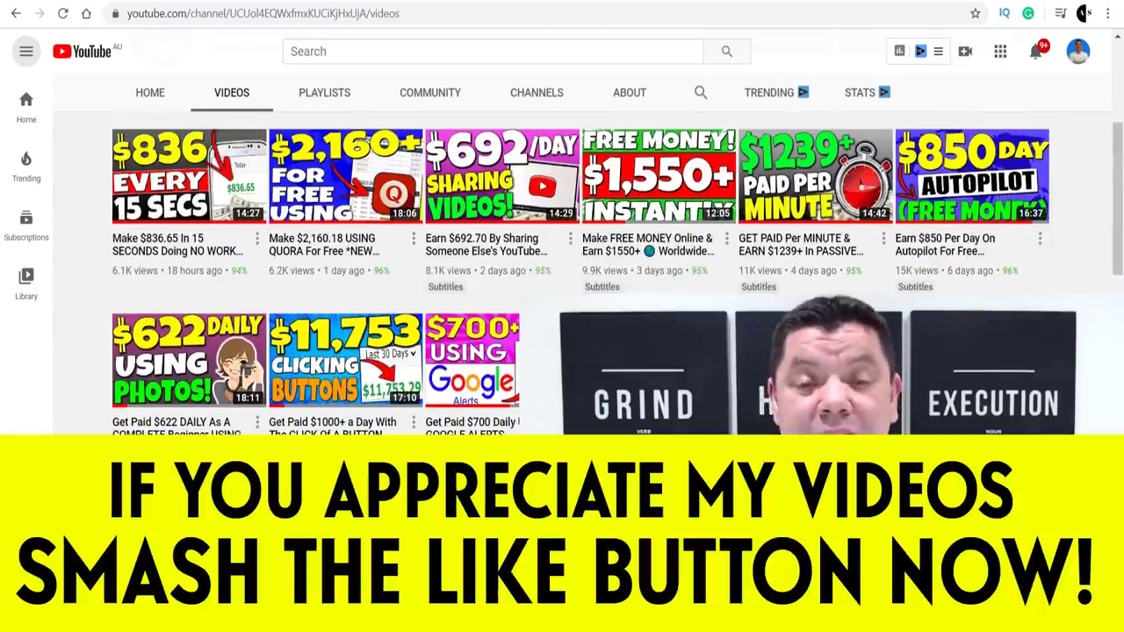
scroll(562, 264, "up", 3)
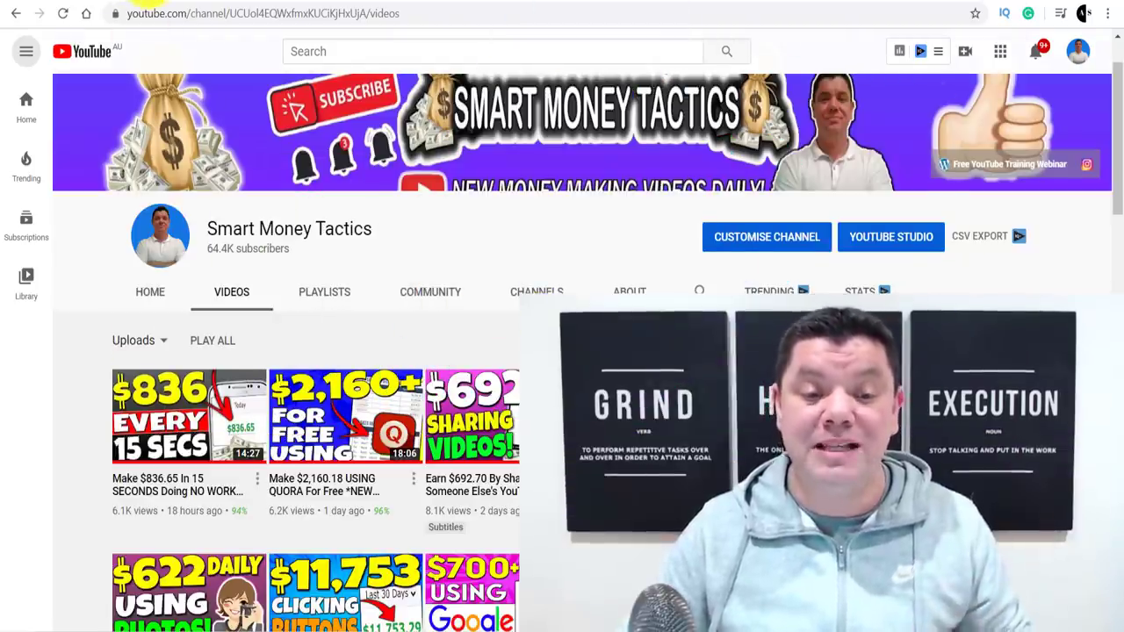
left_click(145, 1)
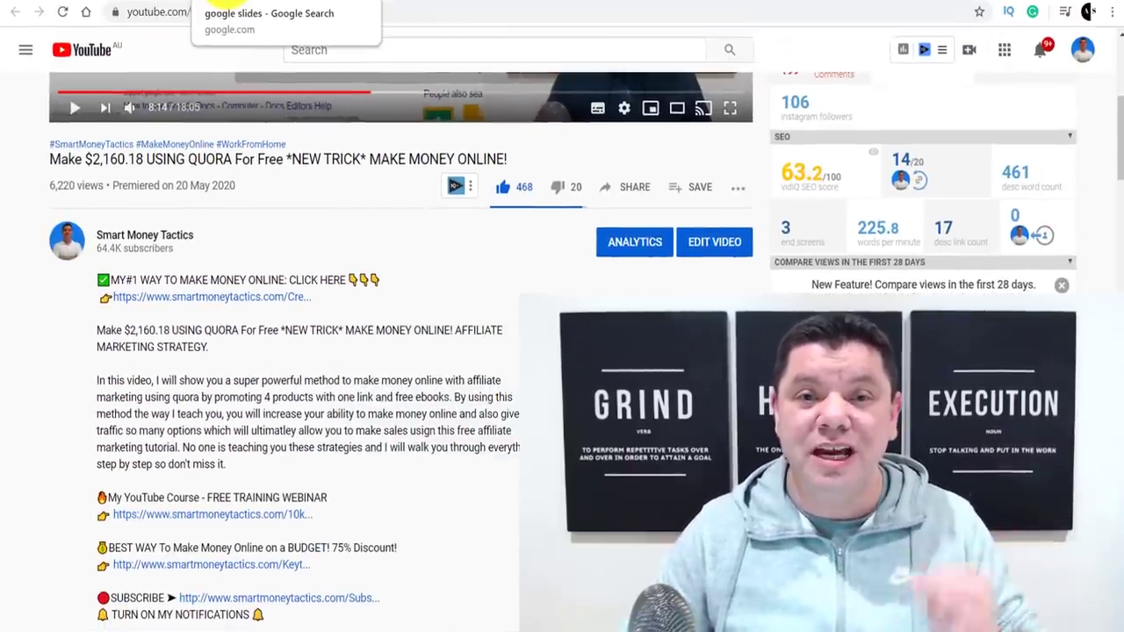
- Switch to the google slides search tab to return to the Untitled presentation
left_click(216, 2)
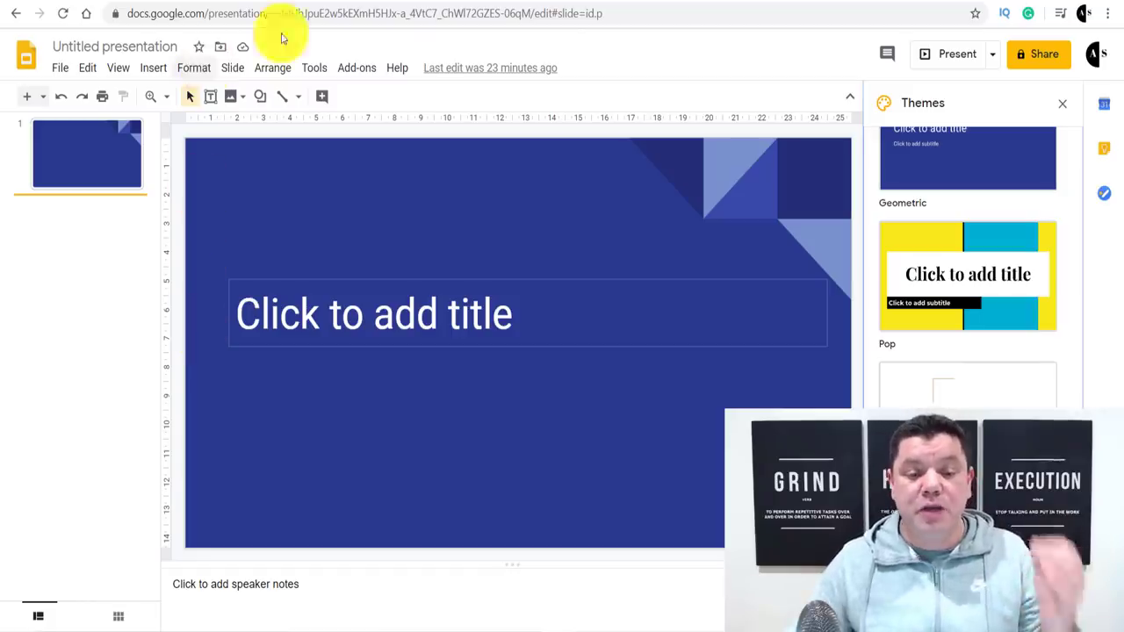
- Switch to the tab showing the ShareASale affiliate marketing homepage
left_click(350, 4)
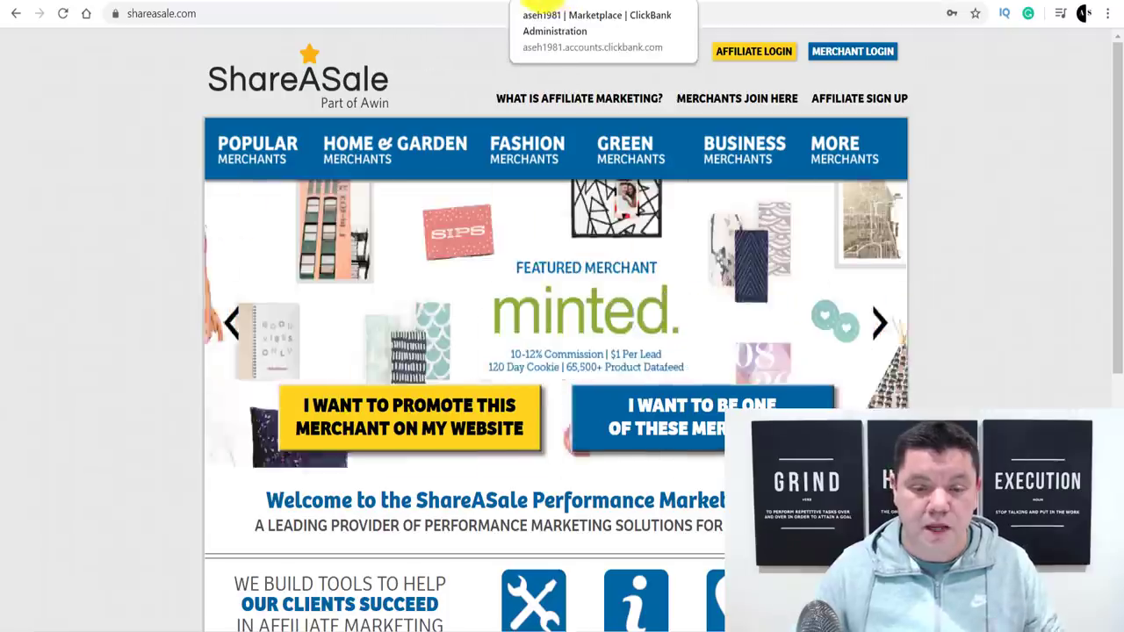
- Switch to the ClickBank marketplace results tab and scroll through them
left_click(538, 7)
scroll(417, 273, "up", 10)
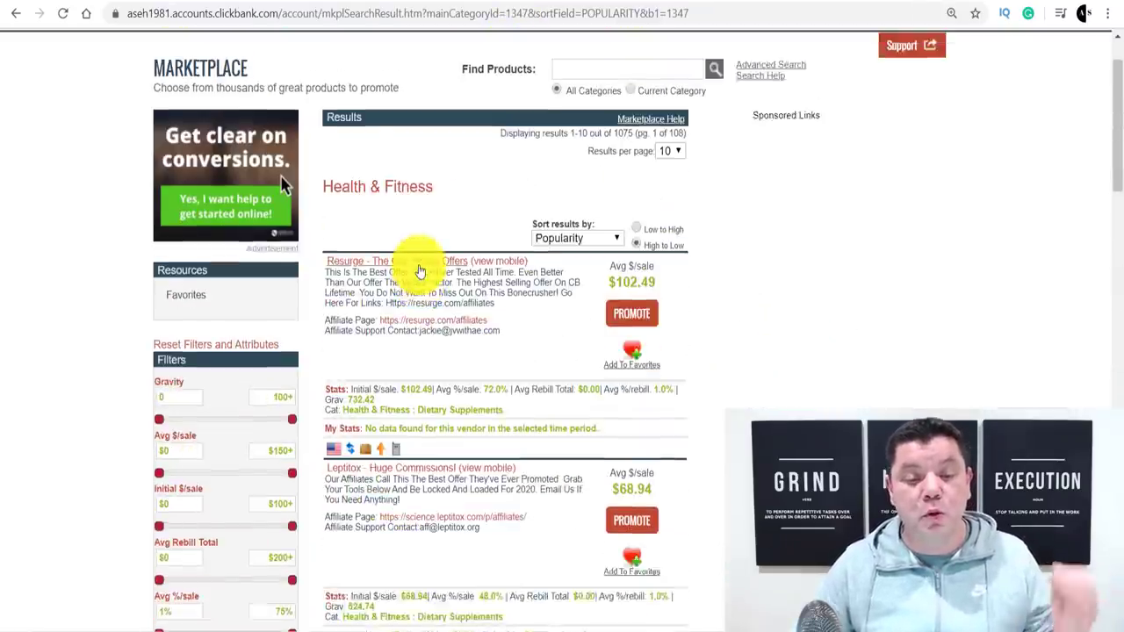
scroll(414, 264, "up", 2)
scroll(314, 296, "down", 6)
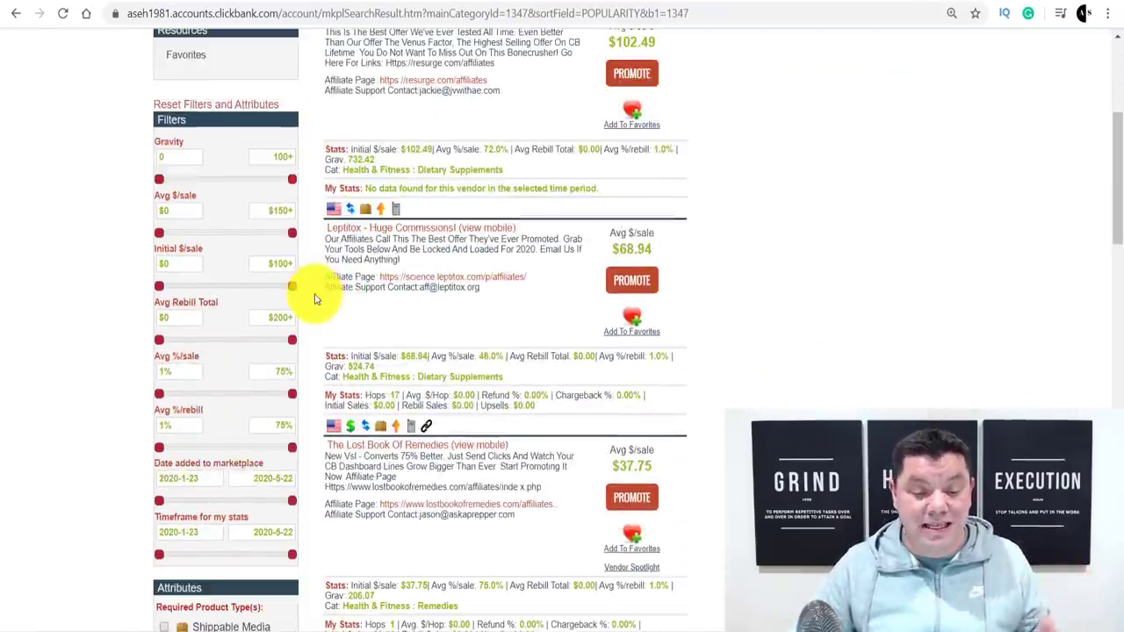
scroll(540, 95, "up", 6)
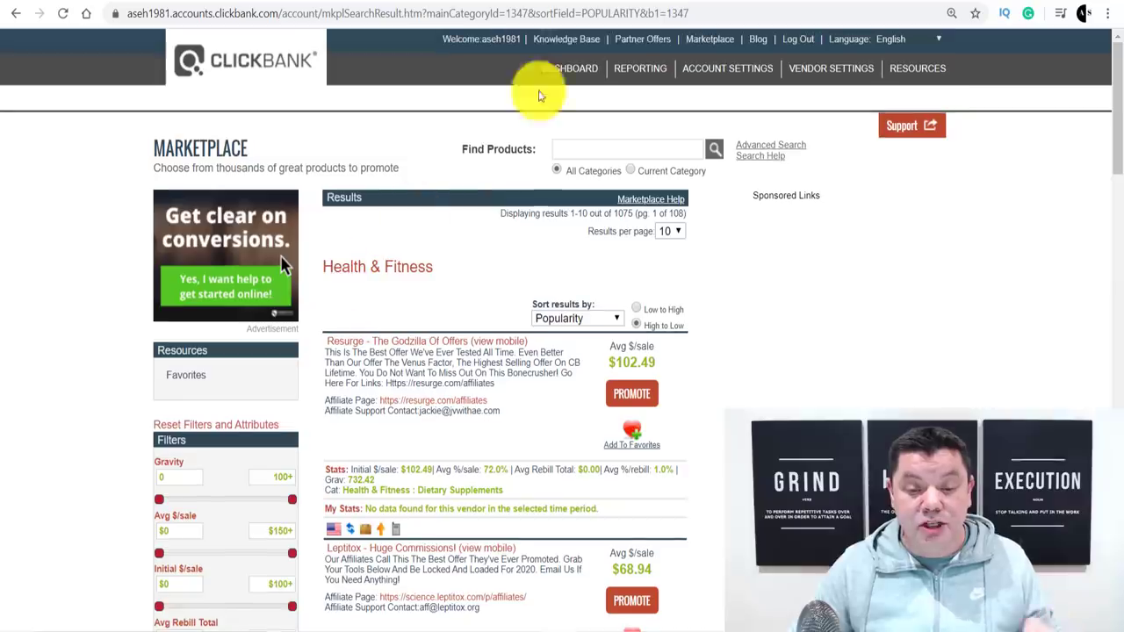
- Go to ClickBank's main Marketplace page and scroll down to its Categories list
left_click(703, 39)
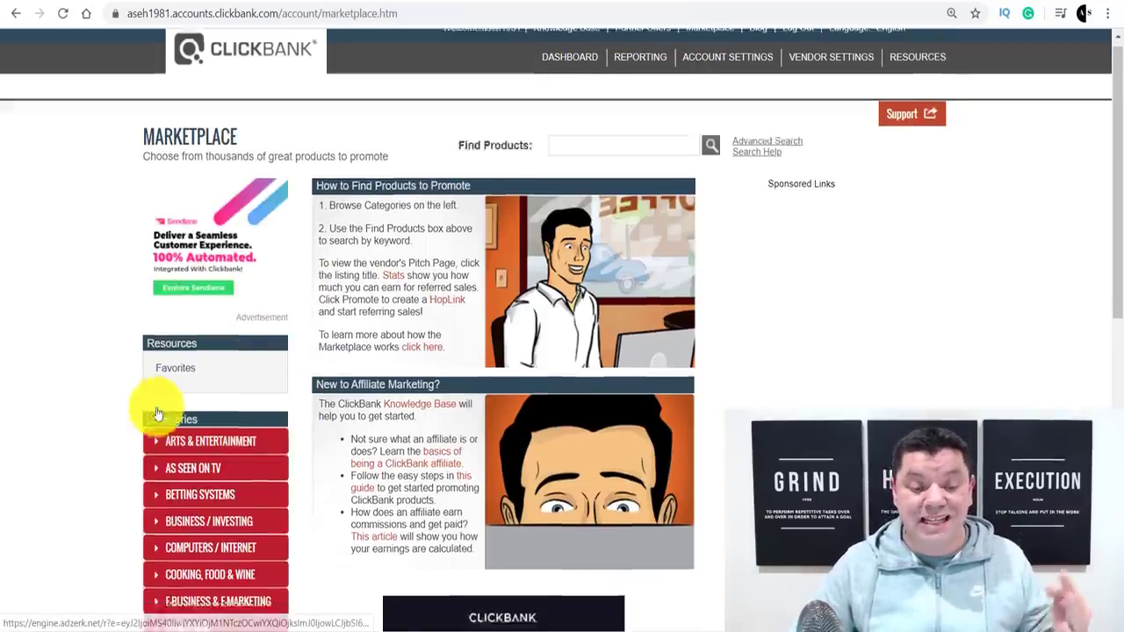
scroll(163, 214, "down", 3)
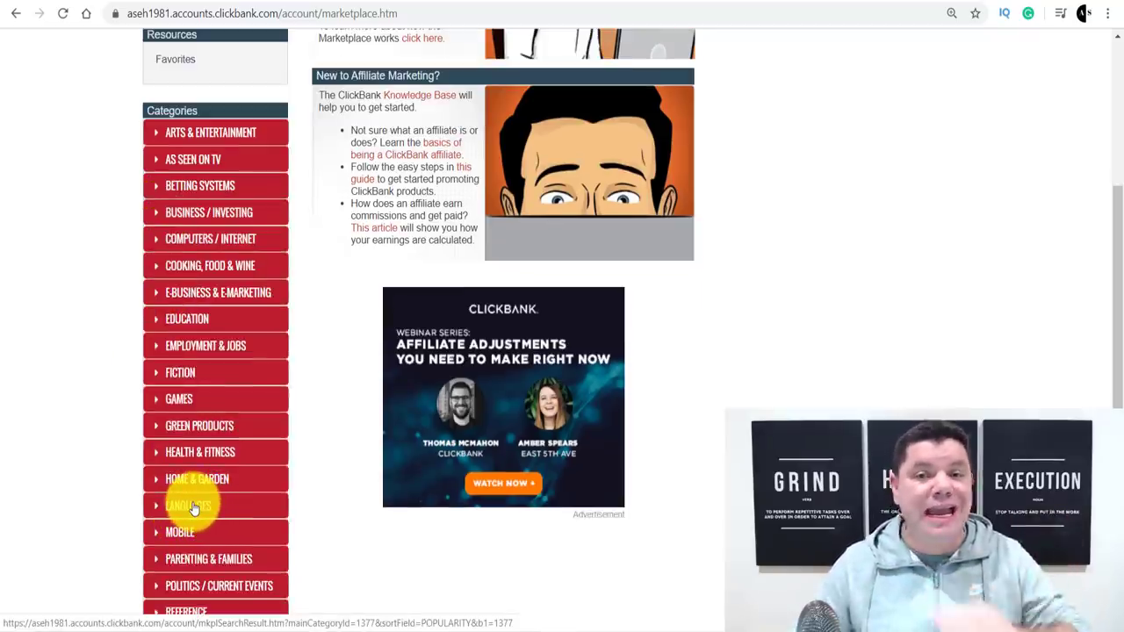
scroll(181, 400, "down", 2)
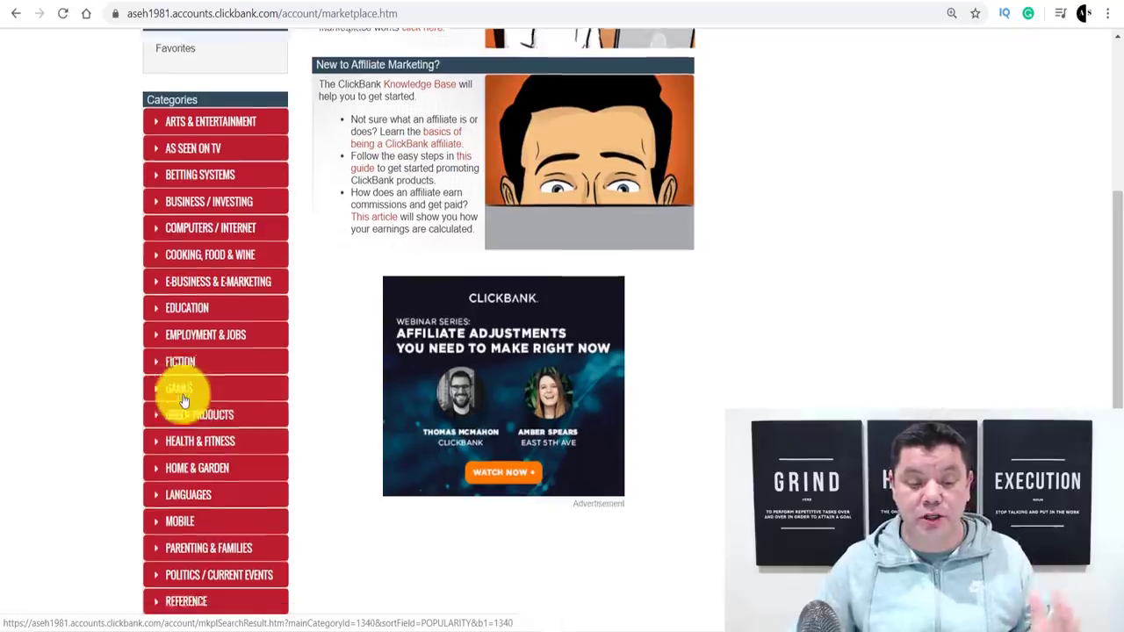
- Open Health & Fitness listings and scroll down to Custom Keto Diet at $45.43 per sale
left_click(174, 375)
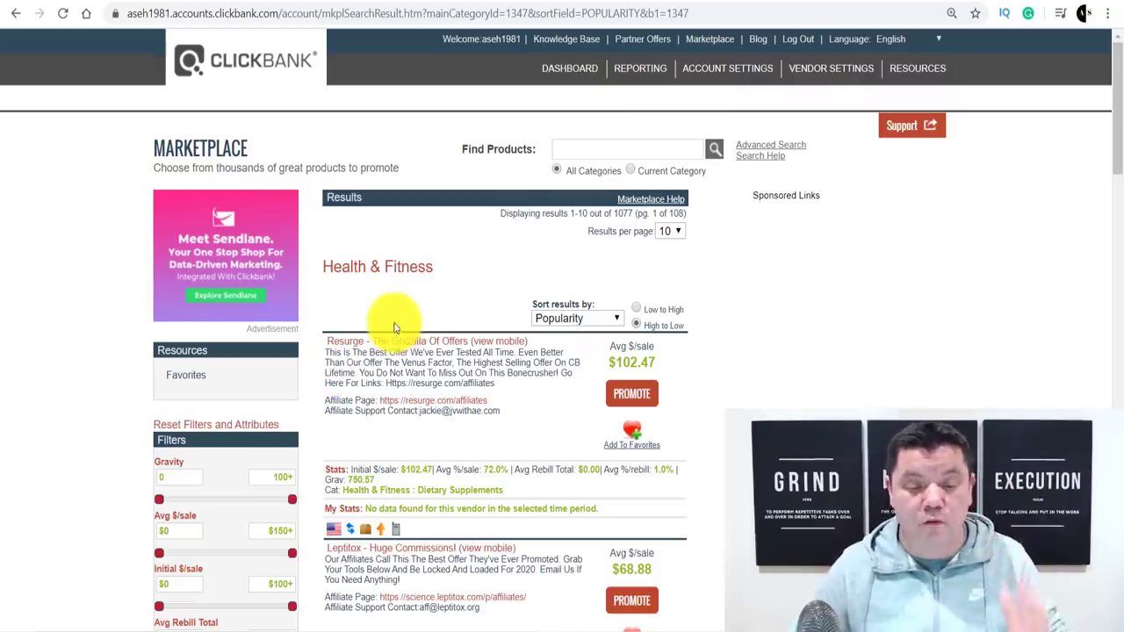
scroll(486, 296, "down", 3)
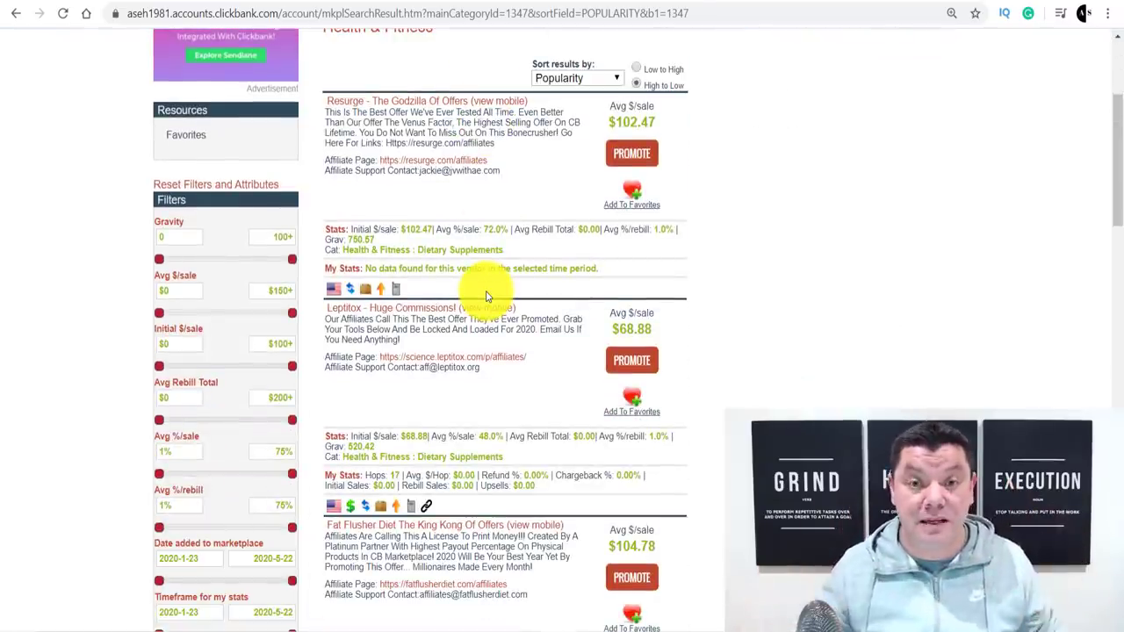
scroll(486, 296, "down", 4)
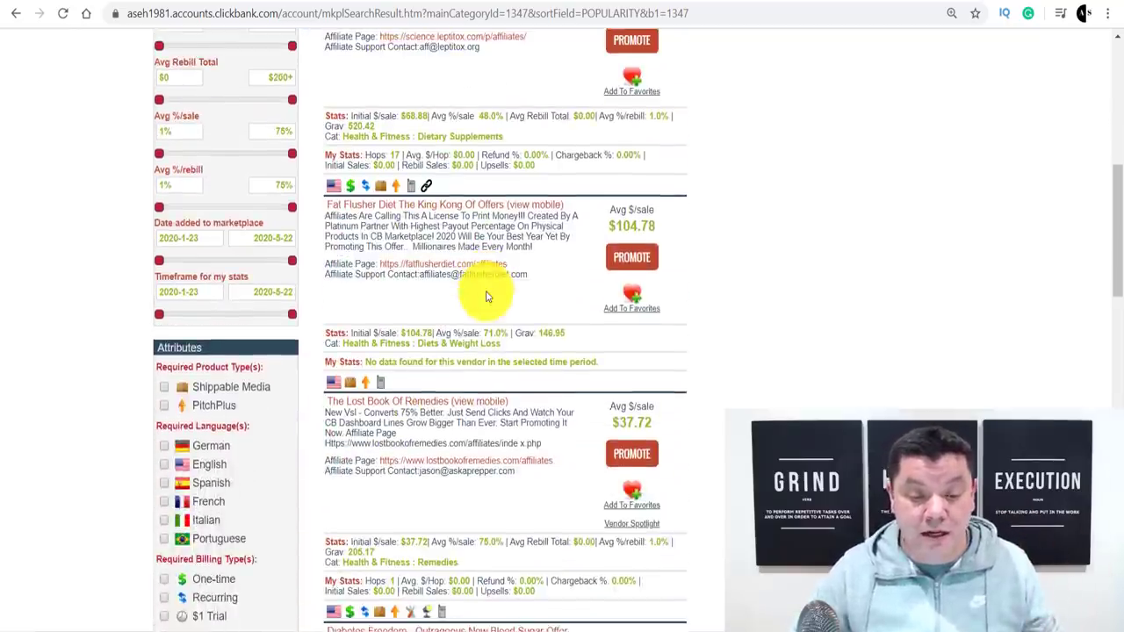
scroll(486, 296, "down", 3)
scroll(534, 371, "down", 2)
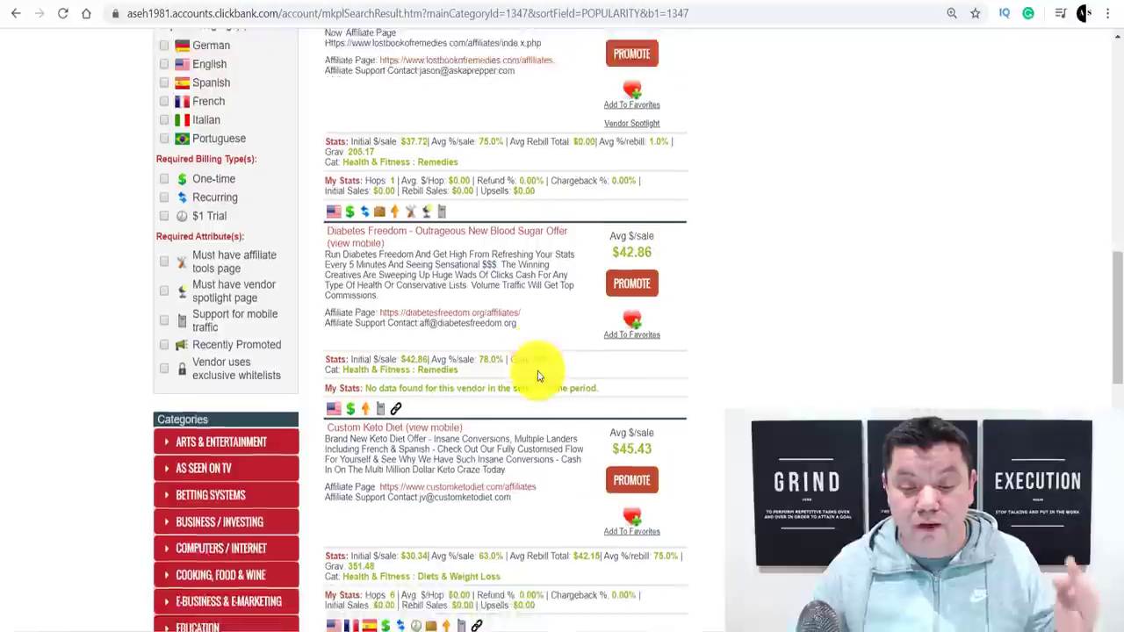
scroll(536, 375, "down", 2)
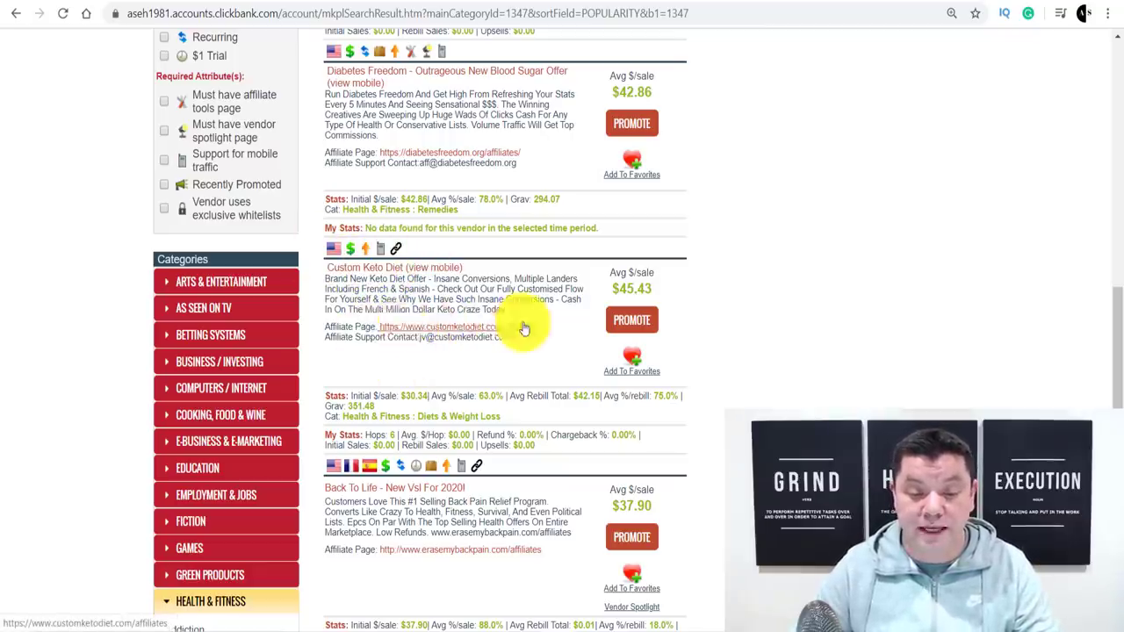
- Promote Custom Keto Diet, generate its affiliate HopLink and copy it
left_click(628, 321)
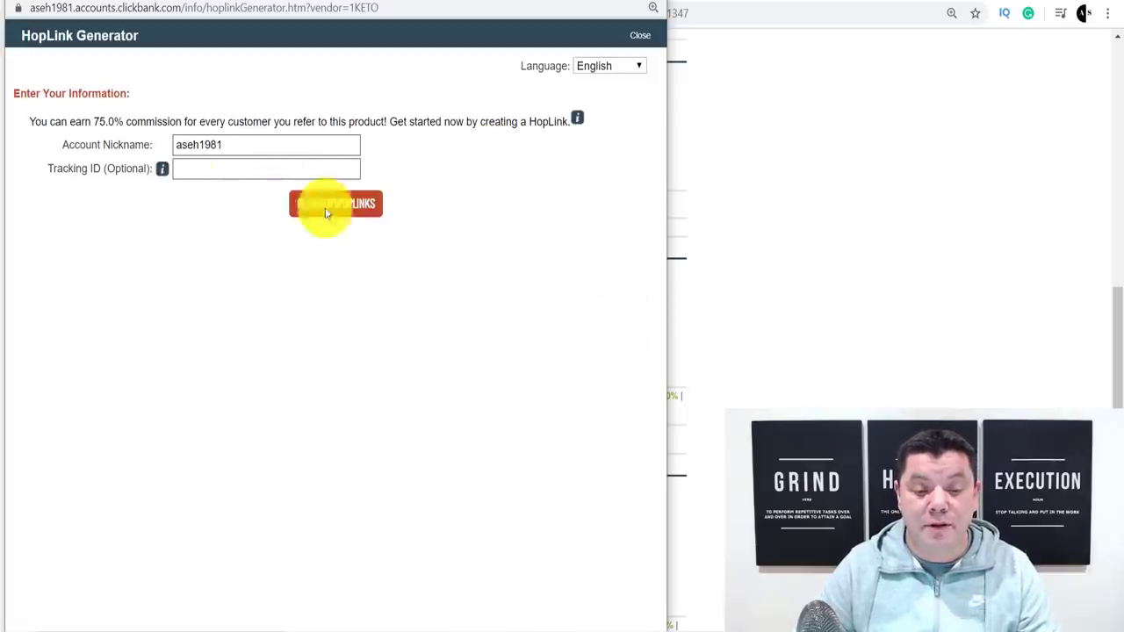
left_click(347, 206)
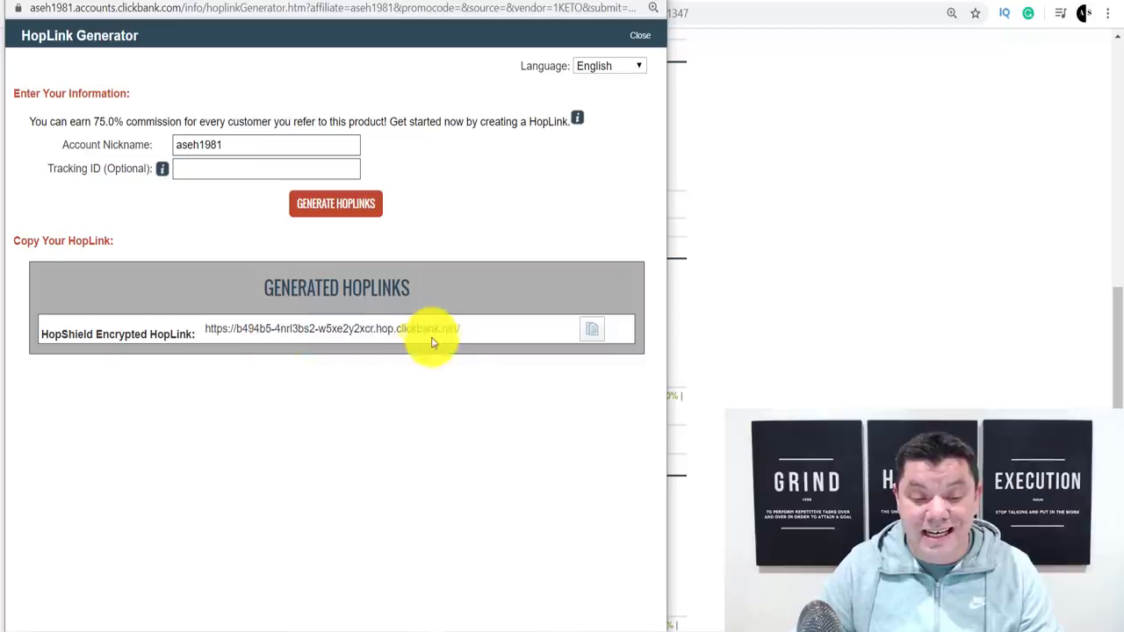
left_click_drag(464, 334, 238, 344)
left_click(281, 351)
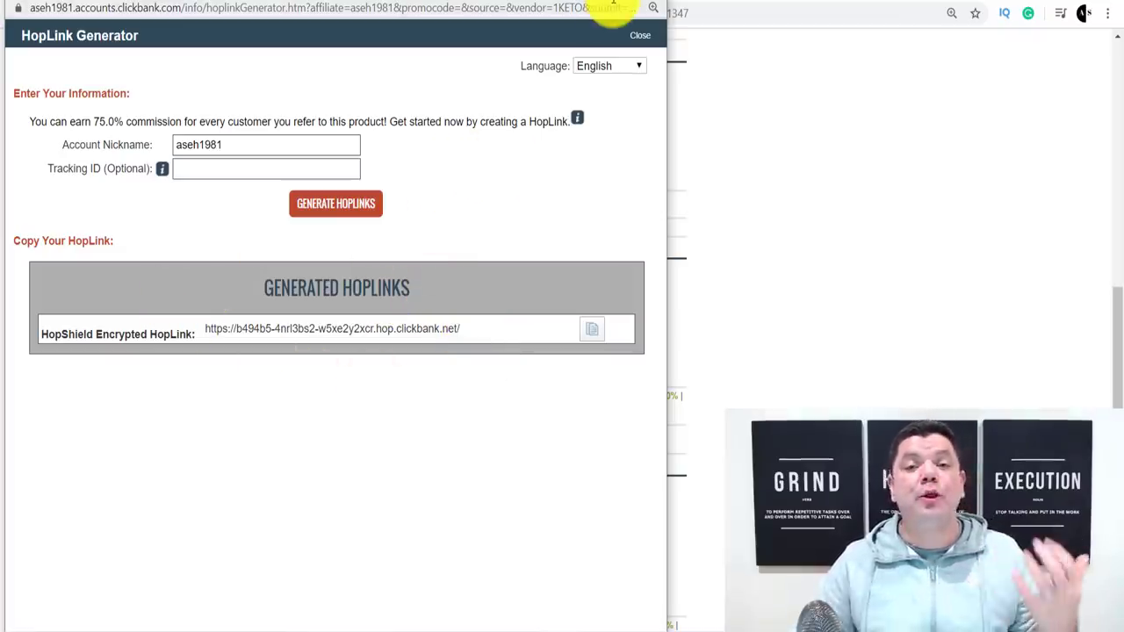
left_click(592, 329)
- Close the HopLink window, skim the customketodiet.com sales page, then return to ClickBank's Health & Fitness results
left_click(653, 4)
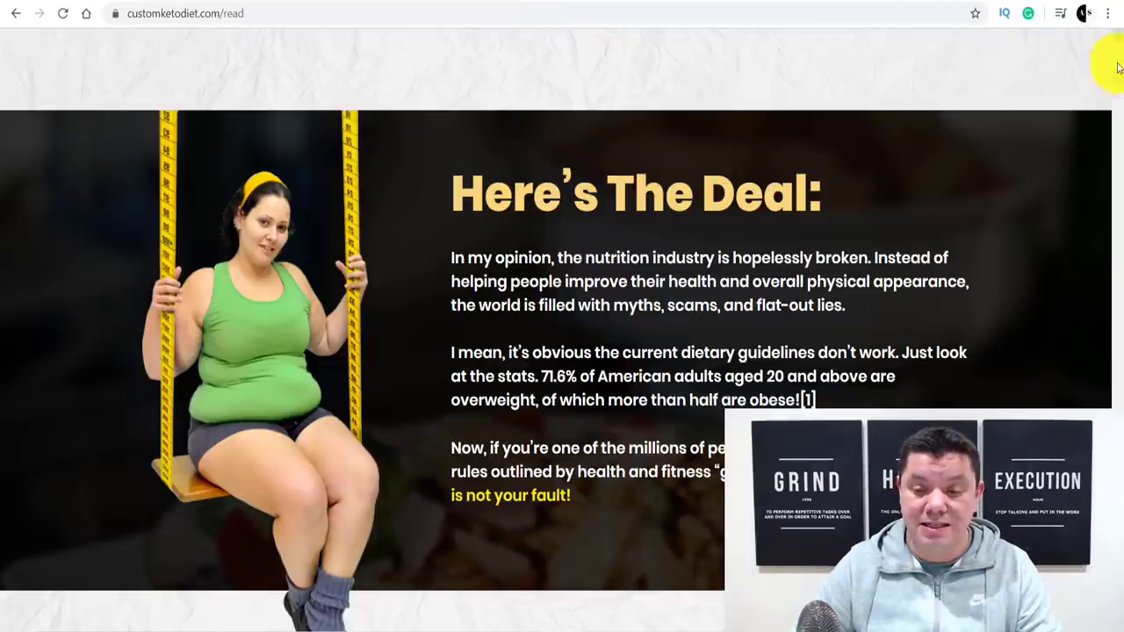
left_click_drag(1120, 79, 1105, 291)
key("Home")
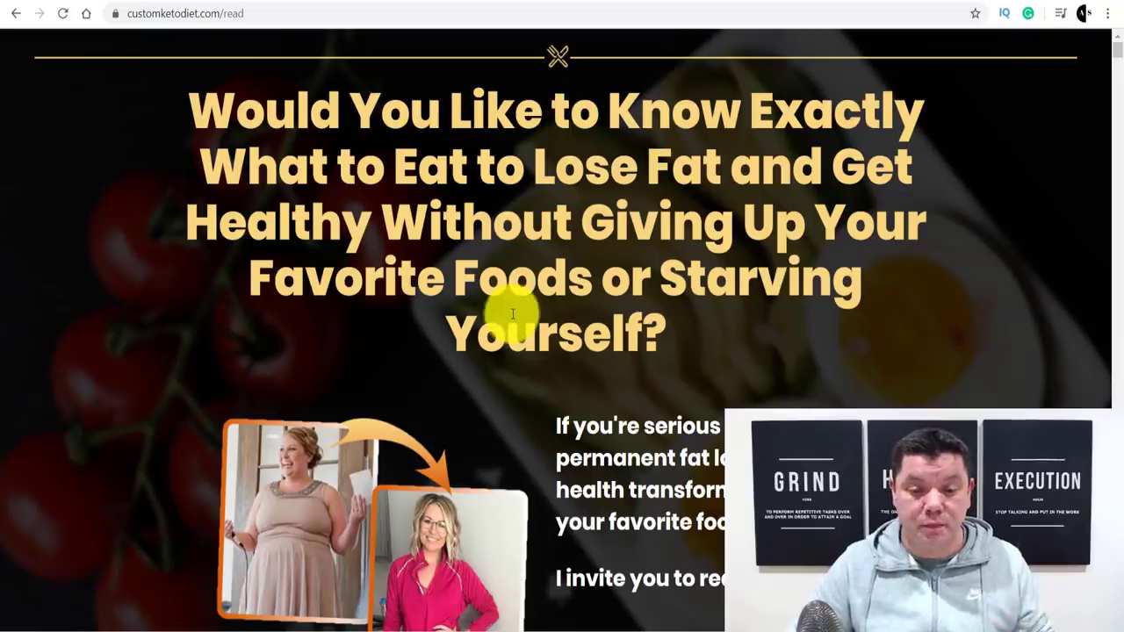
left_click(569, 2)
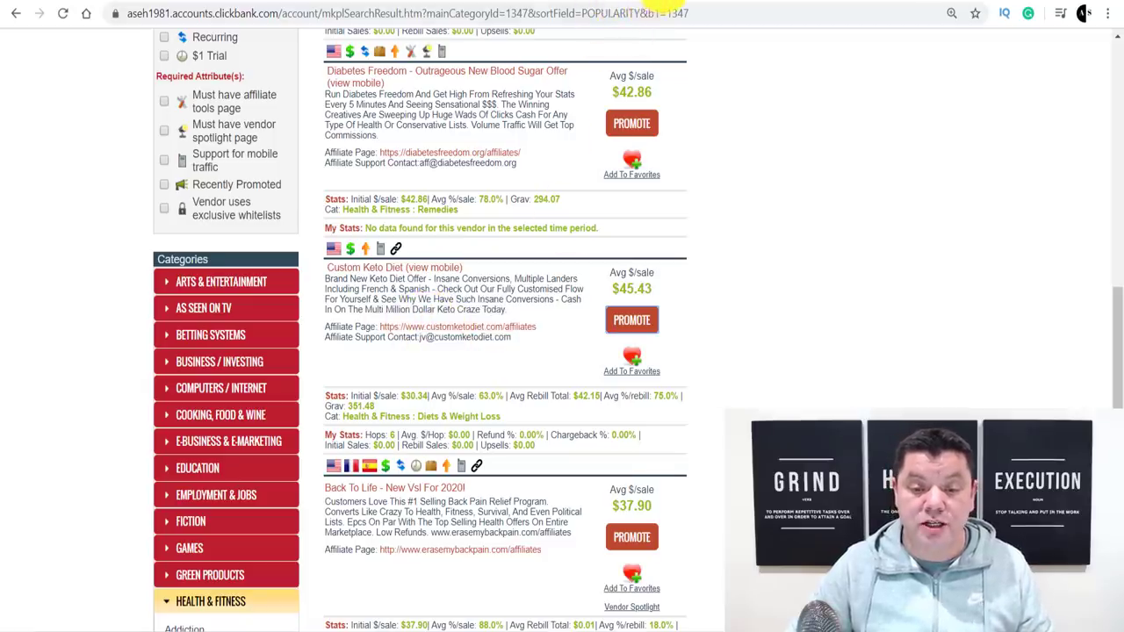
- Switch to the Custom Keto Diet Affiliate Resources page and scroll through its banners, articles, keywords and email swipes sections
left_click(666, 6)
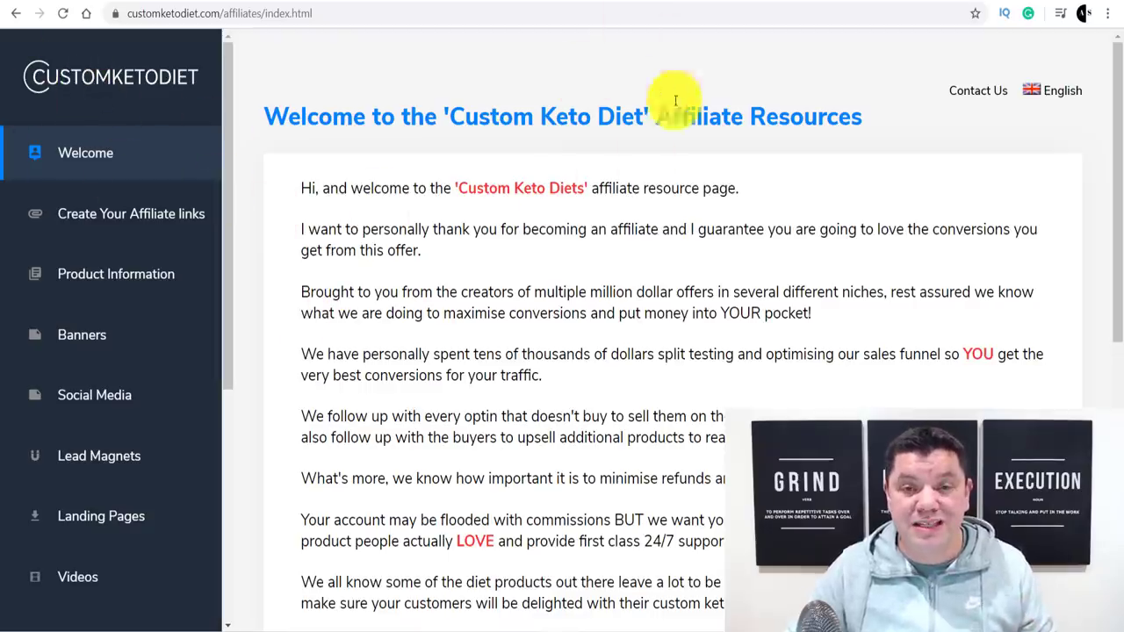
scroll(92, 367, "down", 2)
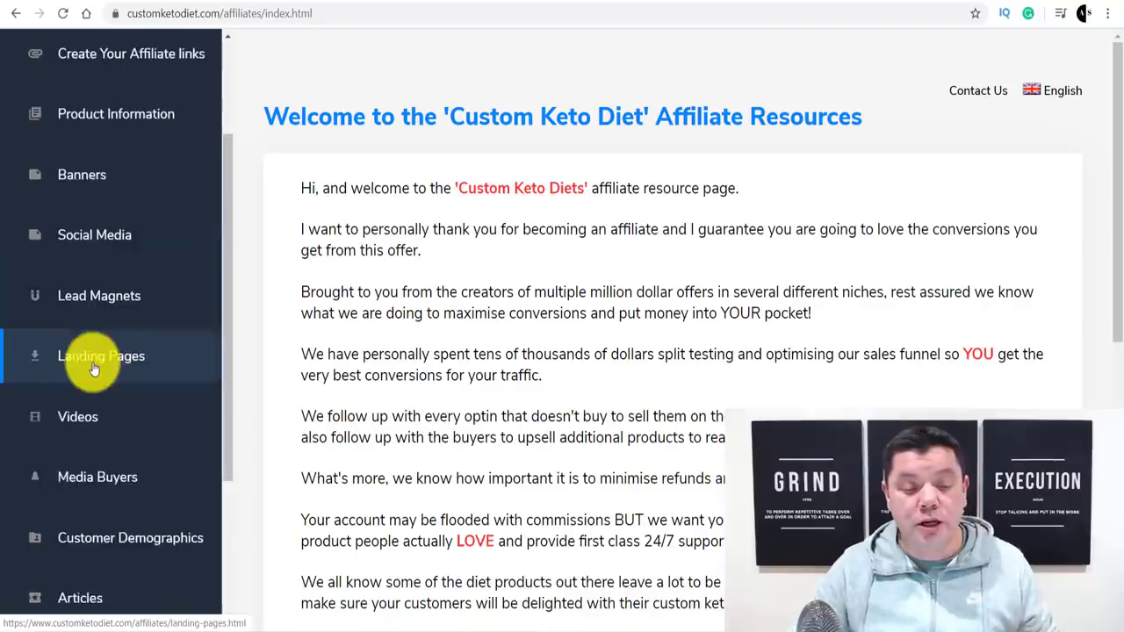
scroll(92, 367, "down", 3)
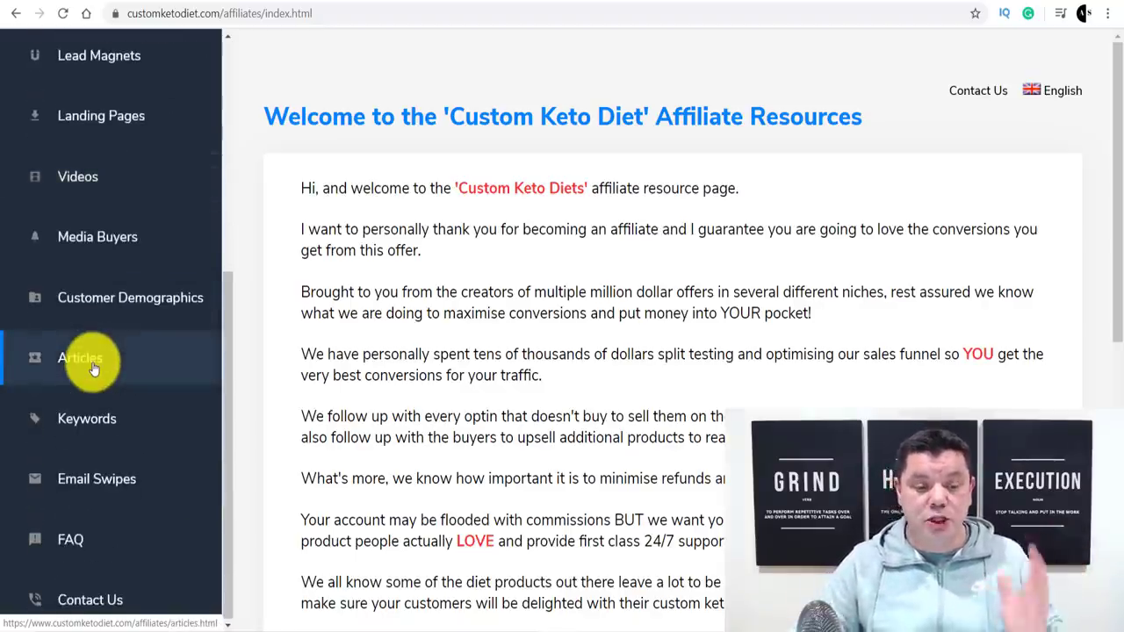
scroll(94, 360, "up", 5)
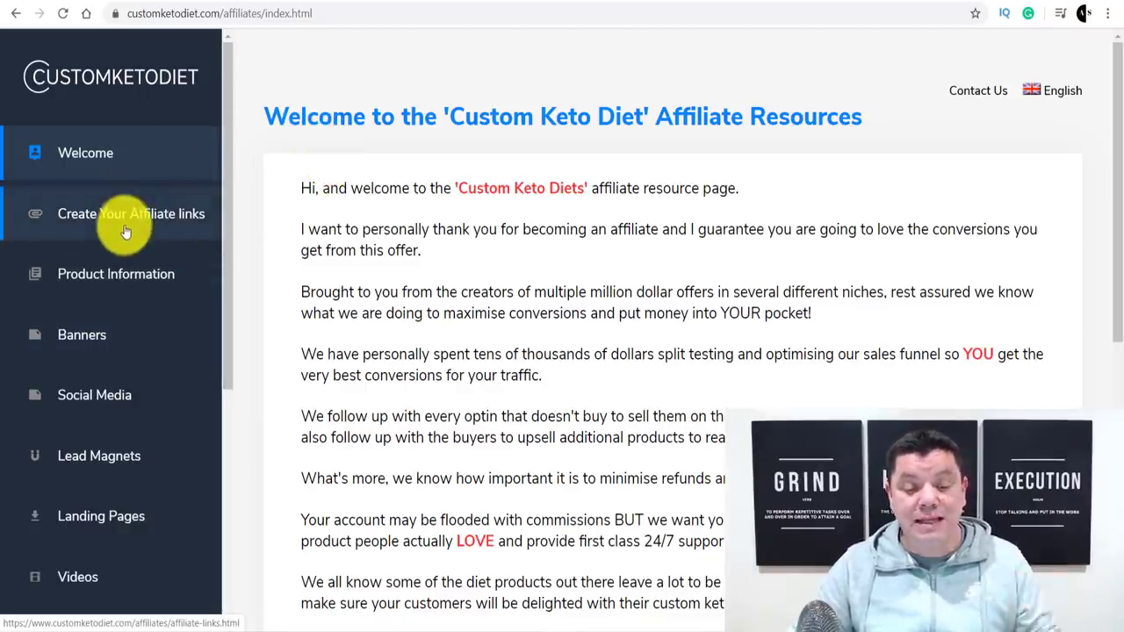
scroll(129, 238, "down", 3)
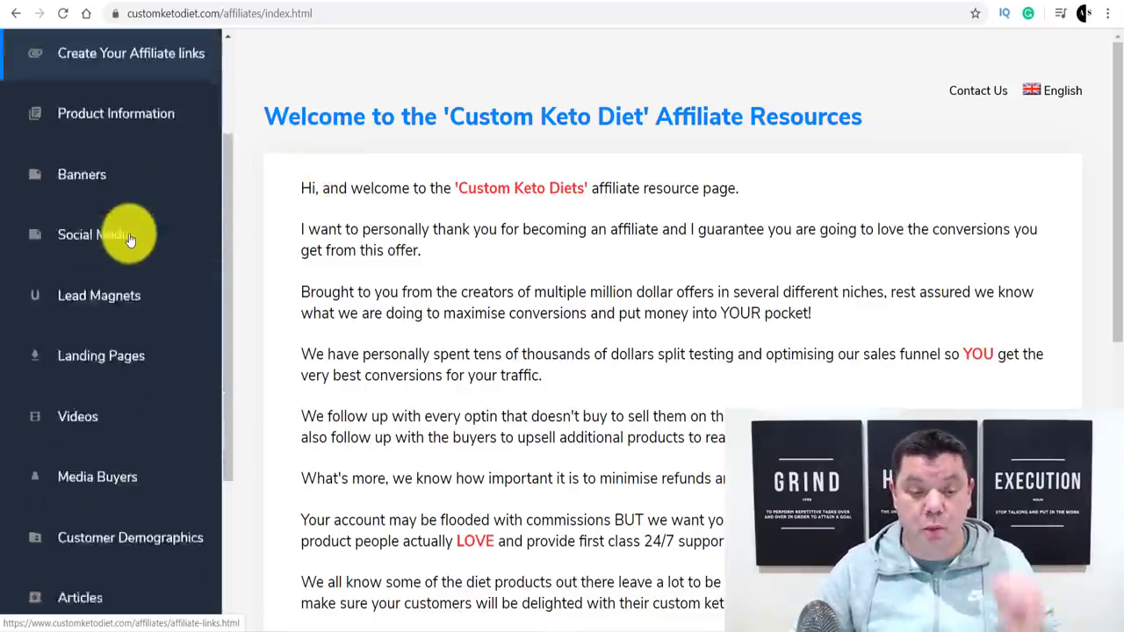
scroll(130, 236, "down", 2)
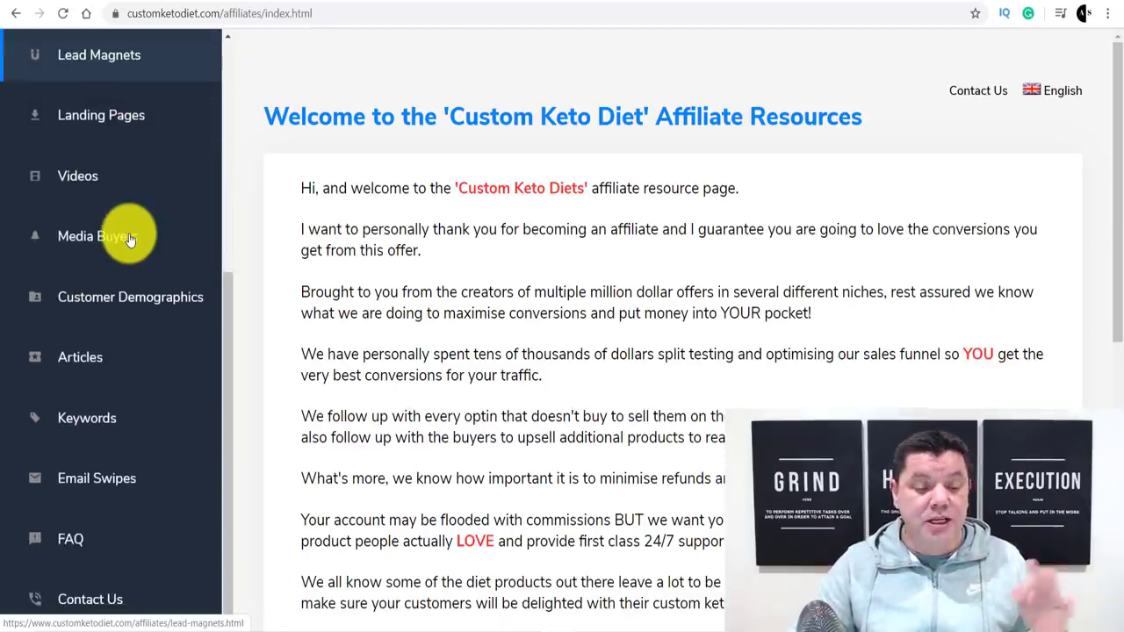
scroll(64, 483, "down", 2)
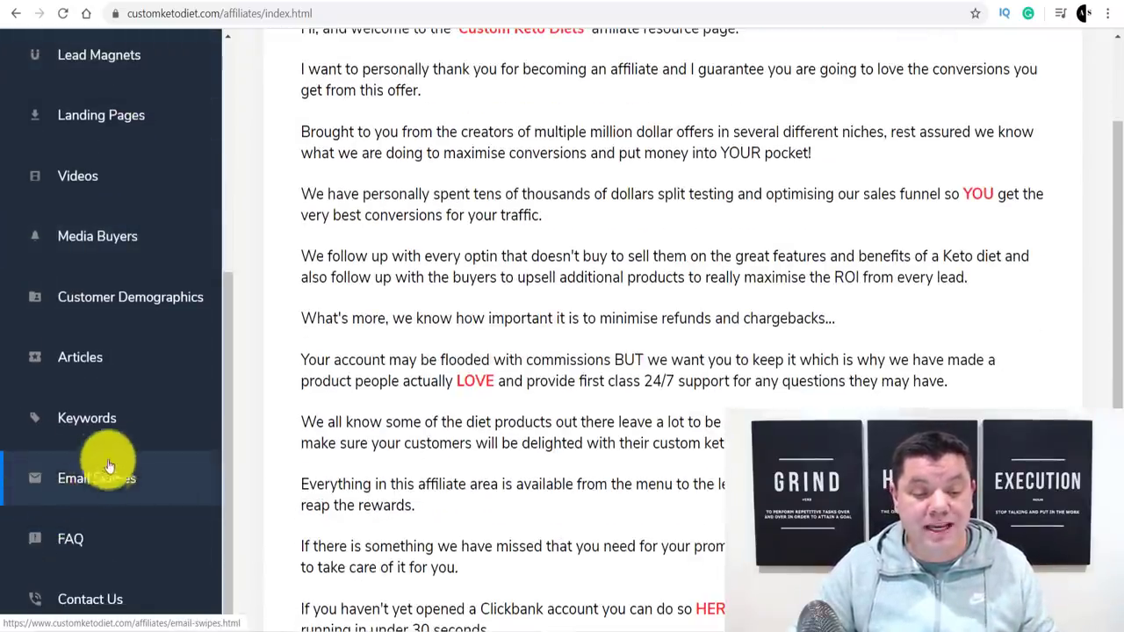
scroll(95, 482, "down", 1)
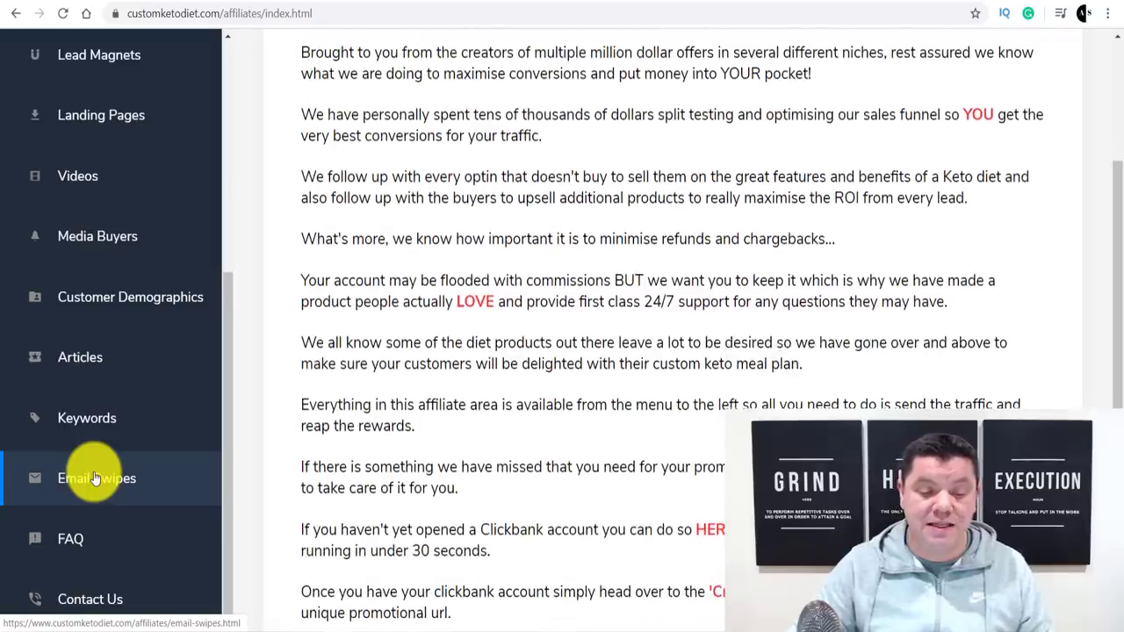
- Open the Email Swipes resources page and open the downloaded email swipes zip
left_click(95, 481)
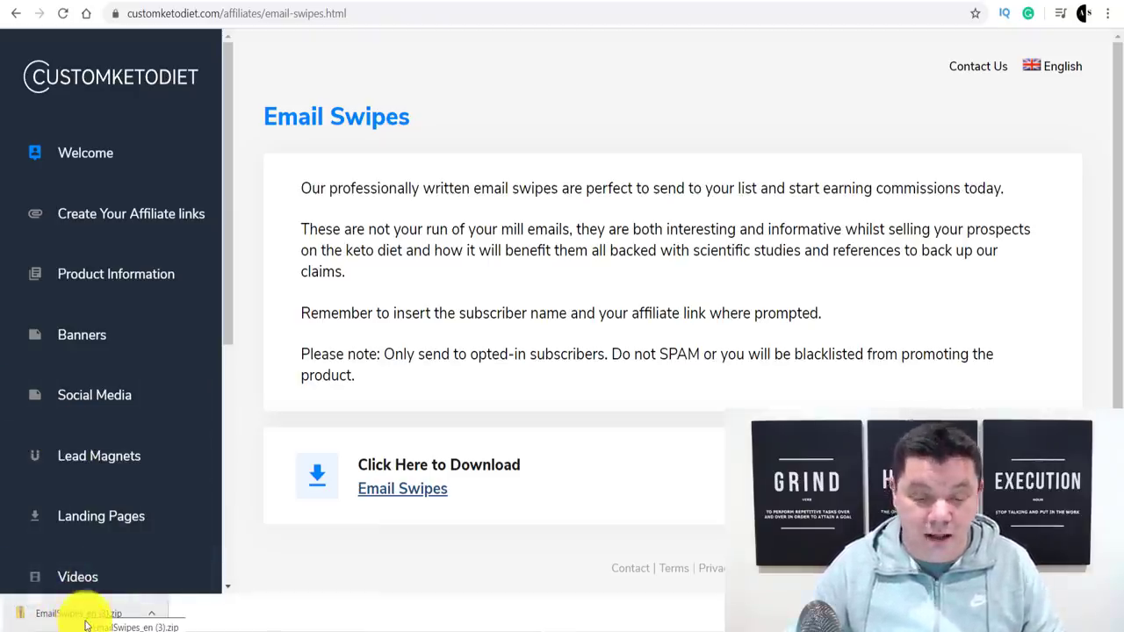
left_click(85, 619)
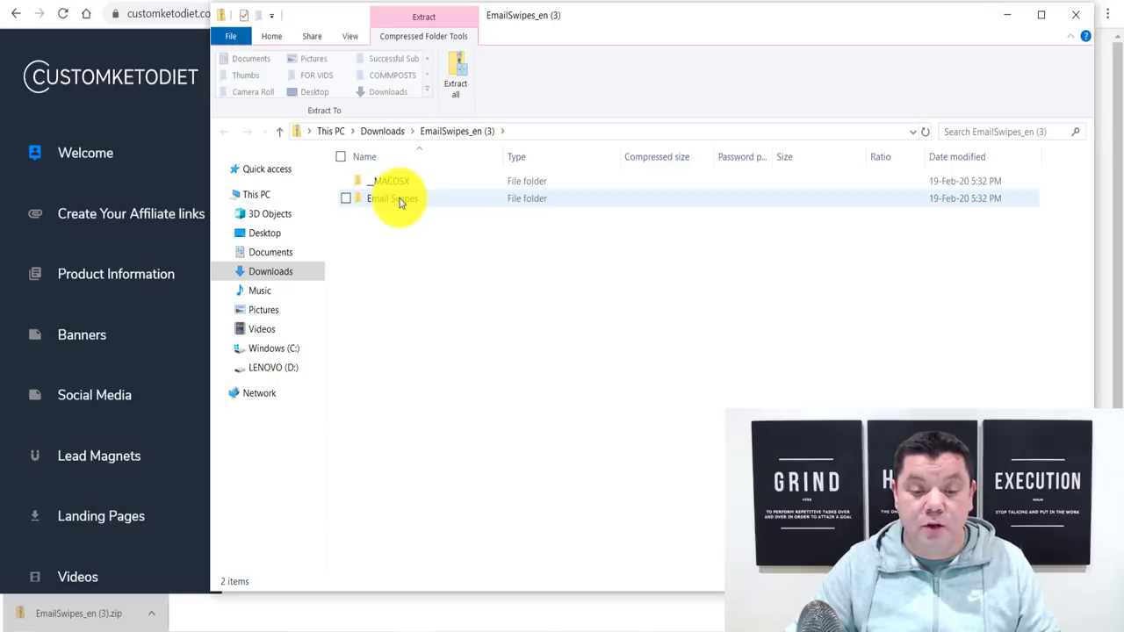
- Open the Custom Keto Meal Plan Email Sequence Word document from the Email Swipes folder
double_click(399, 200)
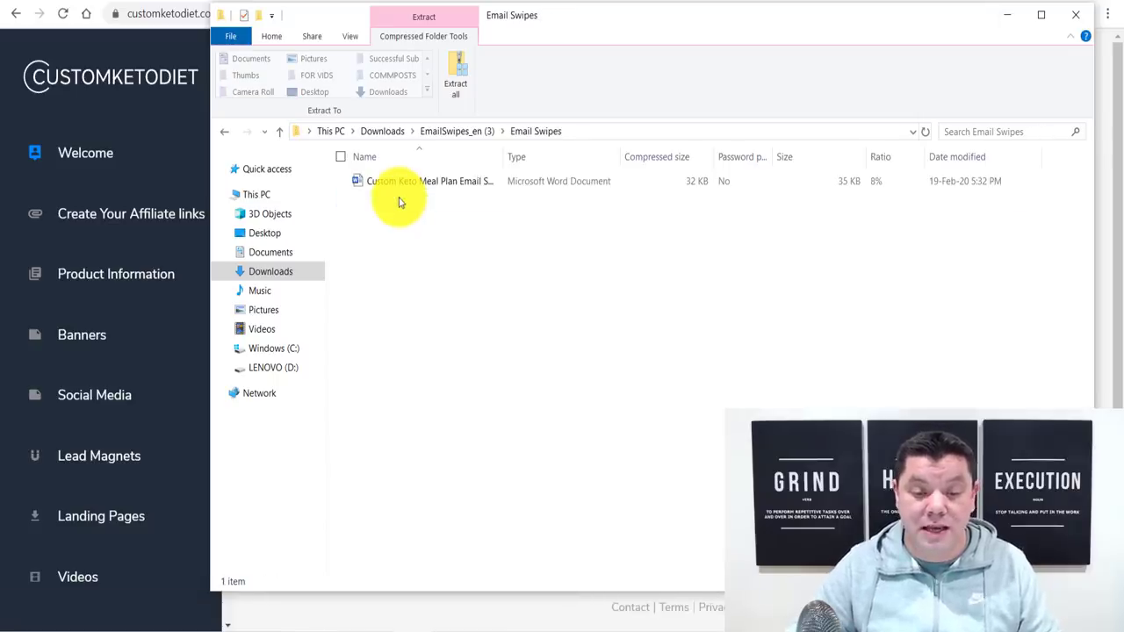
left_click(397, 185)
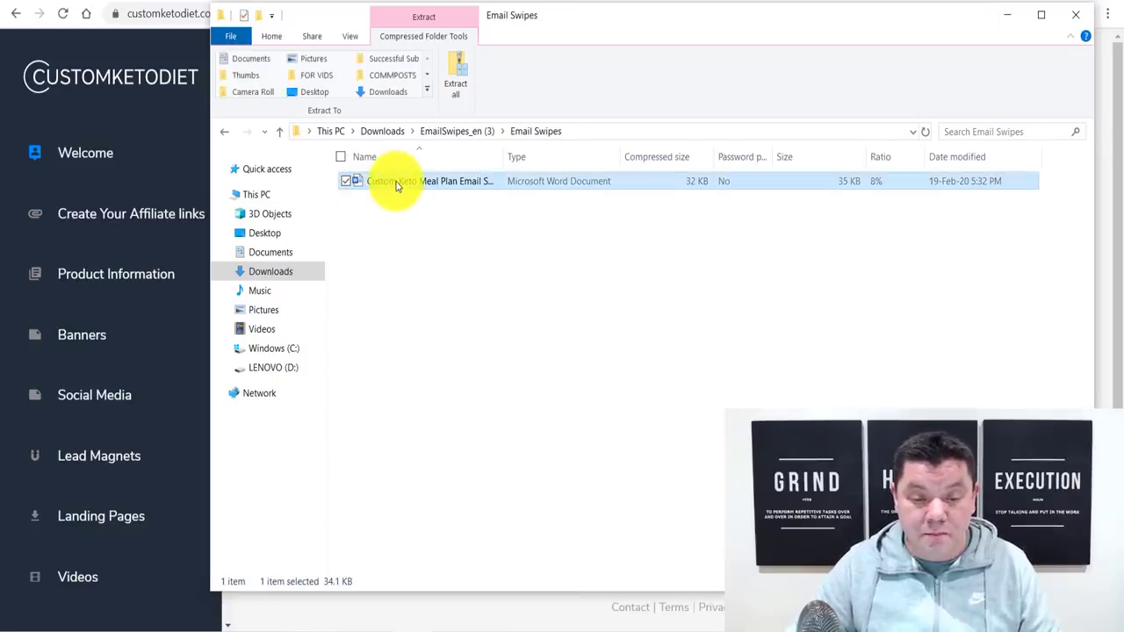
double_click(545, 192)
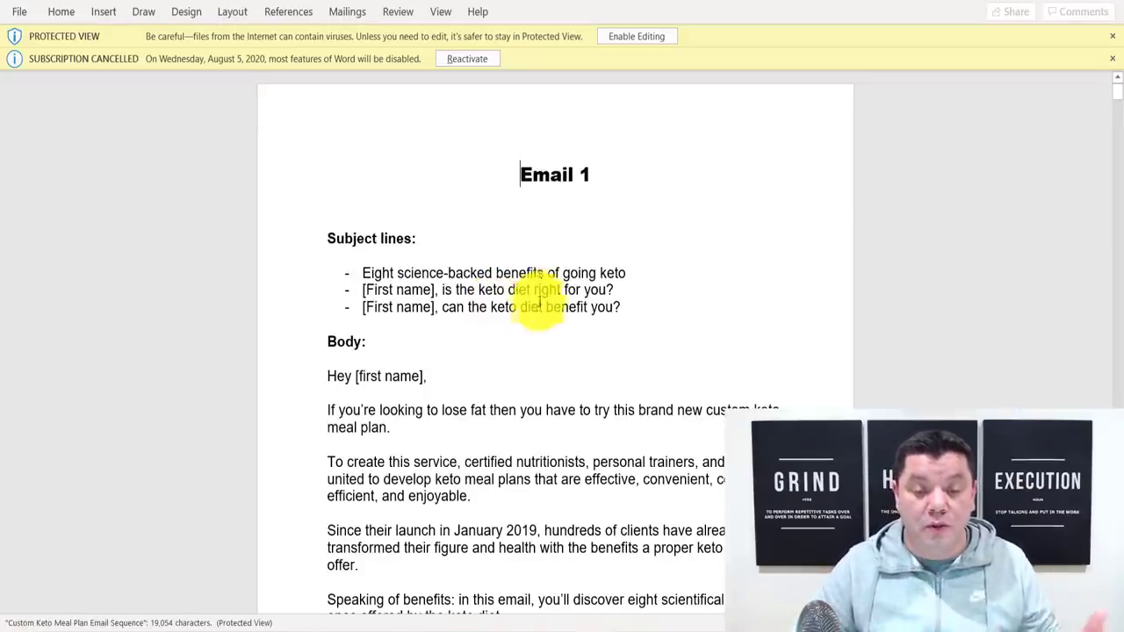
- Enable editing, dismiss the Subscription Cancelled bar, read through Email 1, then switch windows
left_click(628, 39)
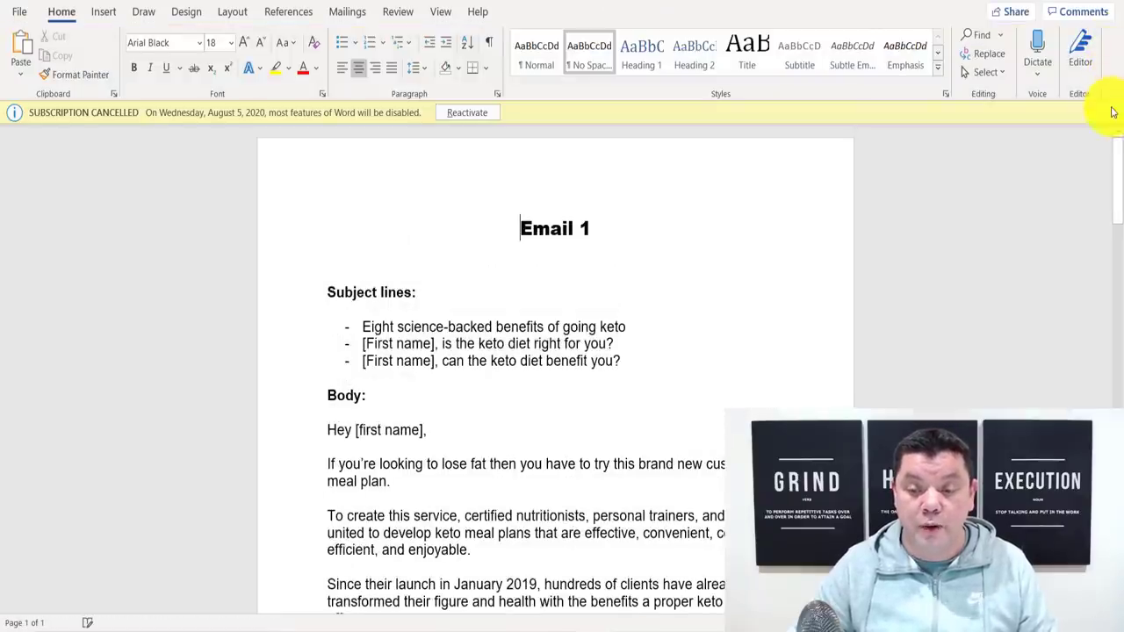
left_click(1112, 117)
scroll(526, 281, "down", 2)
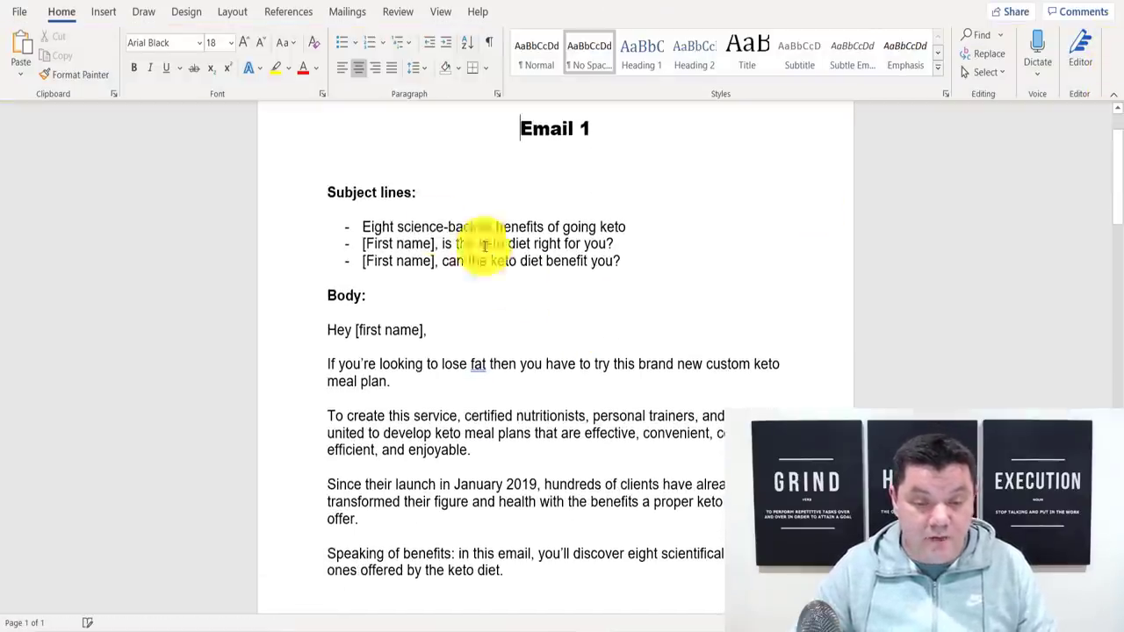
scroll(464, 297, "down", 1)
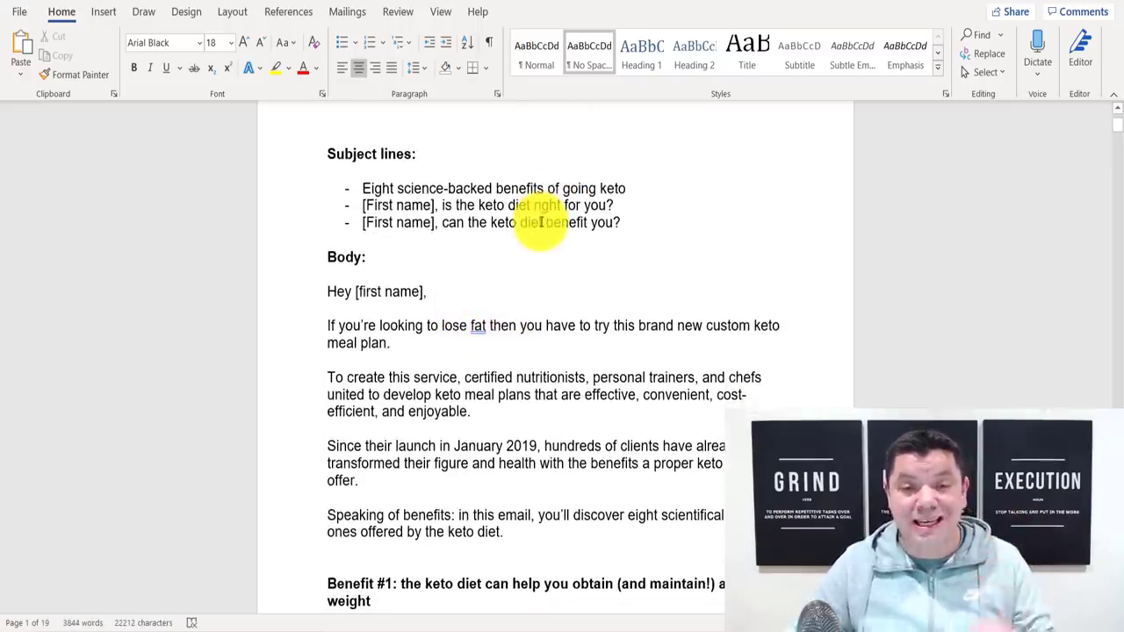
scroll(475, 331, "down", 3)
scroll(476, 331, "down", 2)
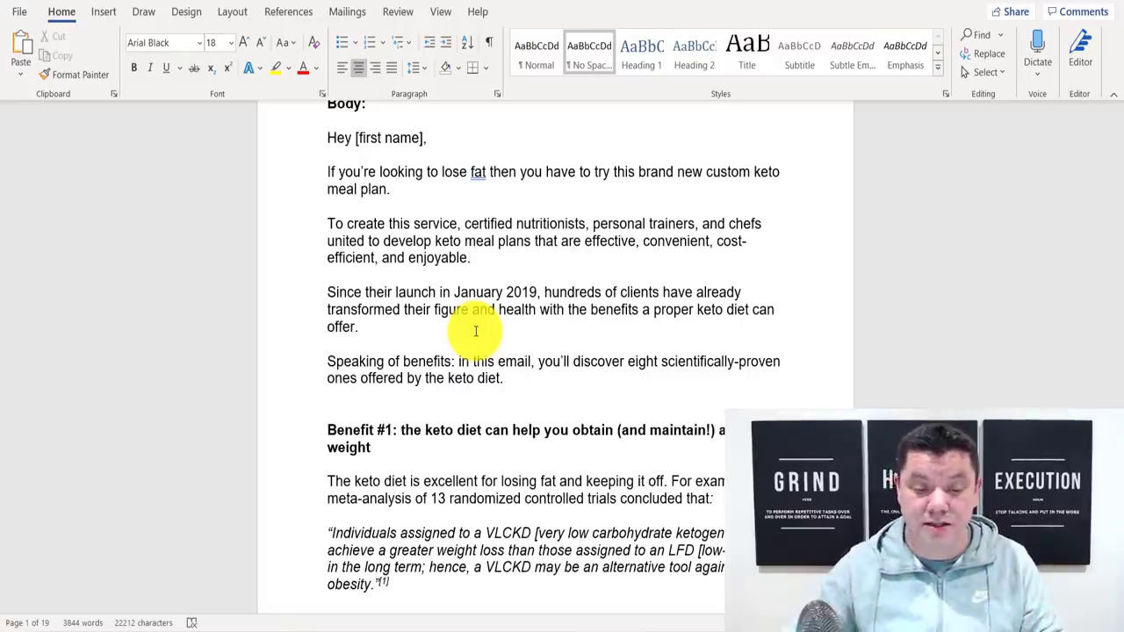
scroll(477, 327, "down", 3)
scroll(495, 326, "up", 4)
scroll(492, 332, "down", 2)
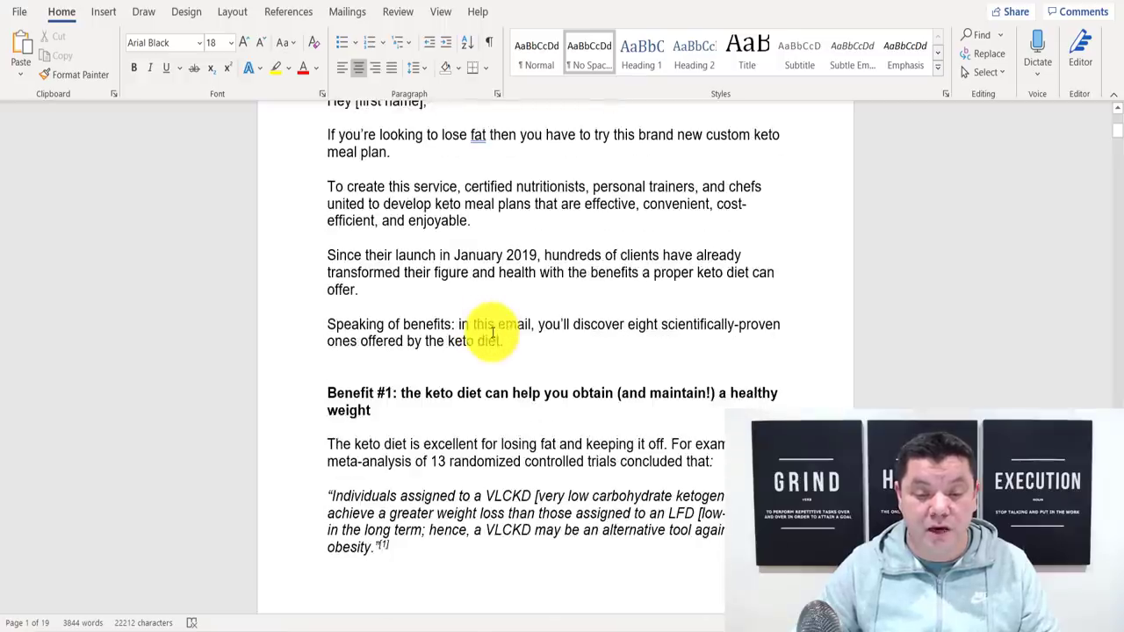
scroll(458, 262, "down", 2)
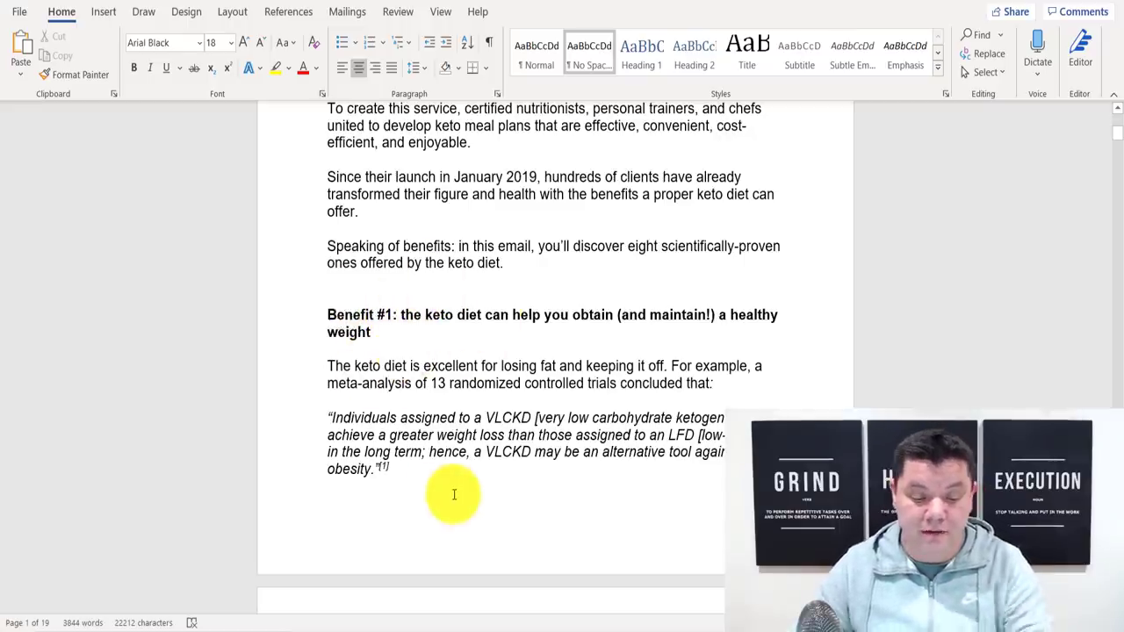
key("alt+Tab")
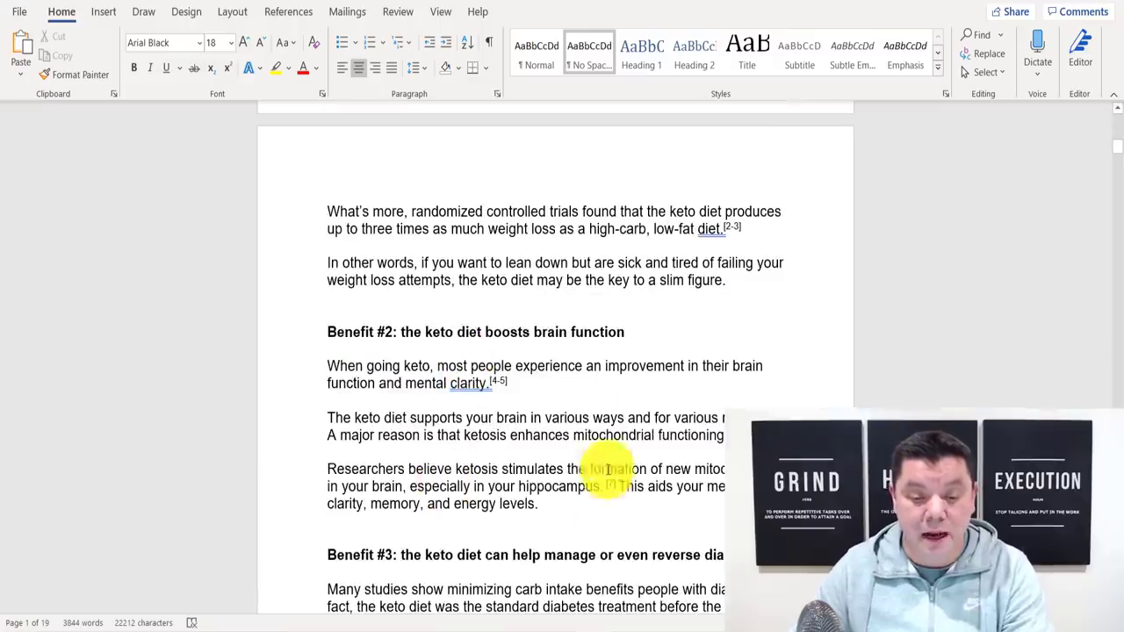
- Return to the untitled Google Slides presentation and begin typing KETO DIET PLAN as the first slide's title
mouse_move(554, 628)
left_click(625, 584)
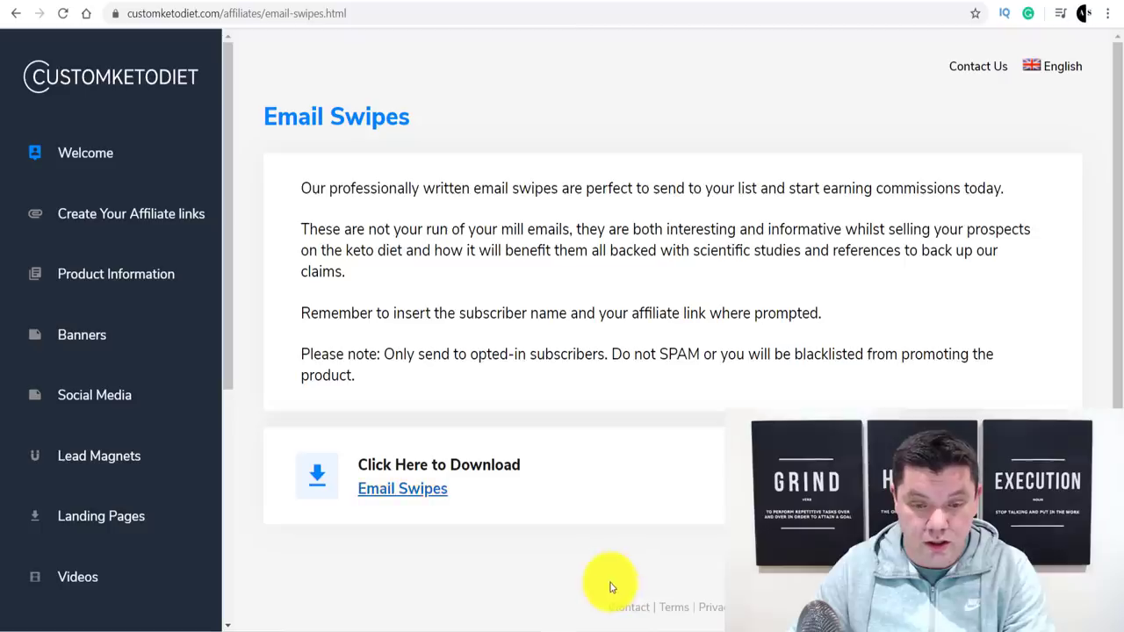
left_click(282, 5)
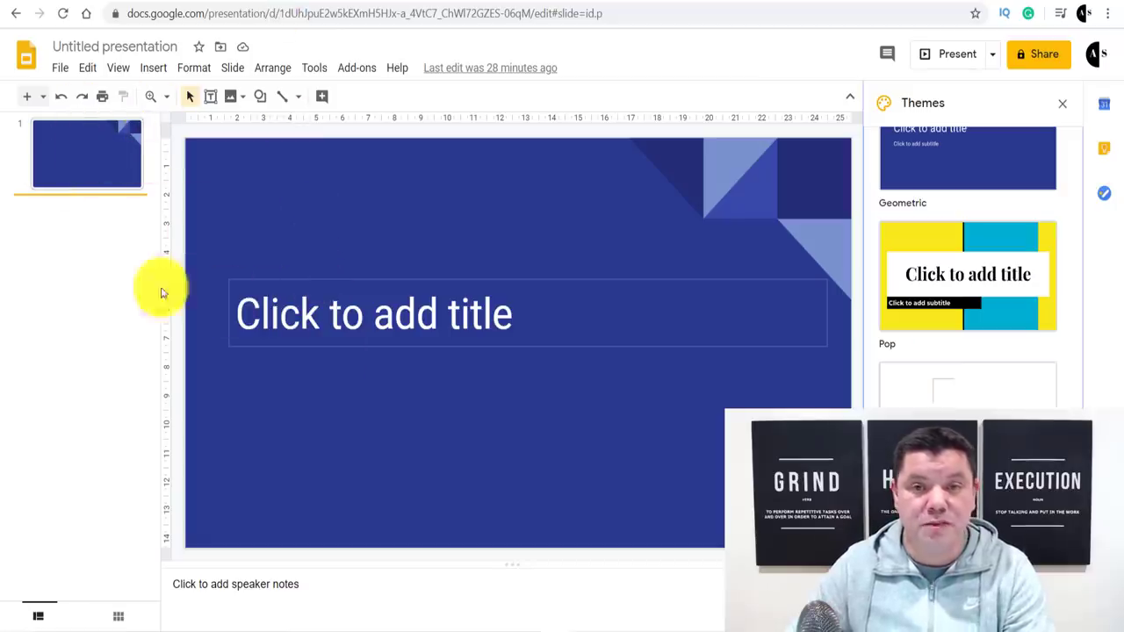
left_click(525, 310)
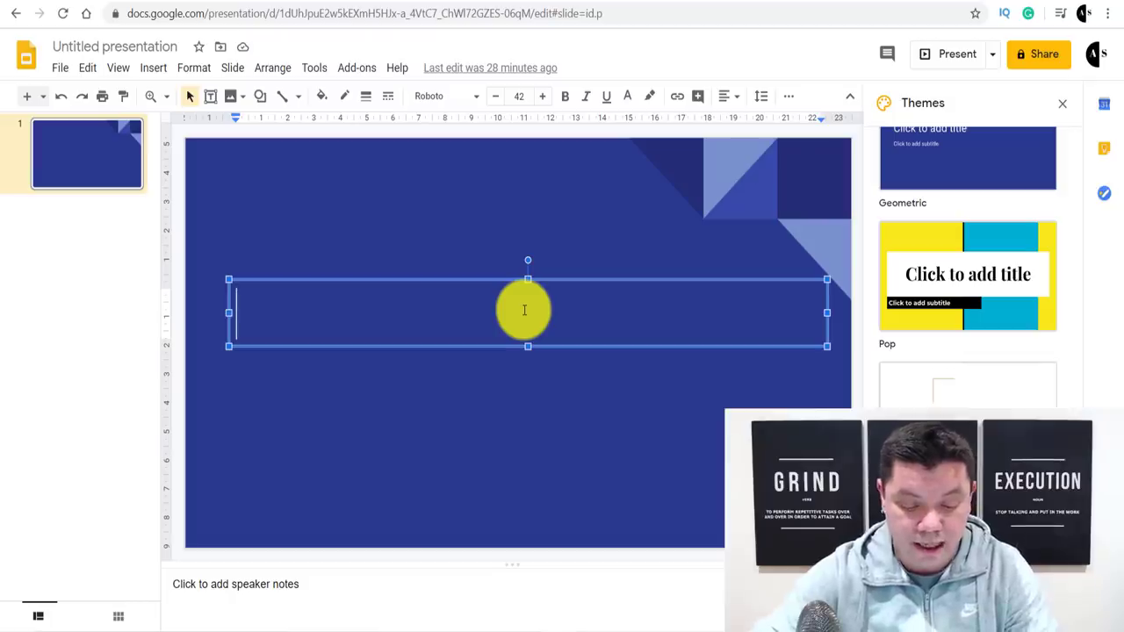
type("KETO DI")
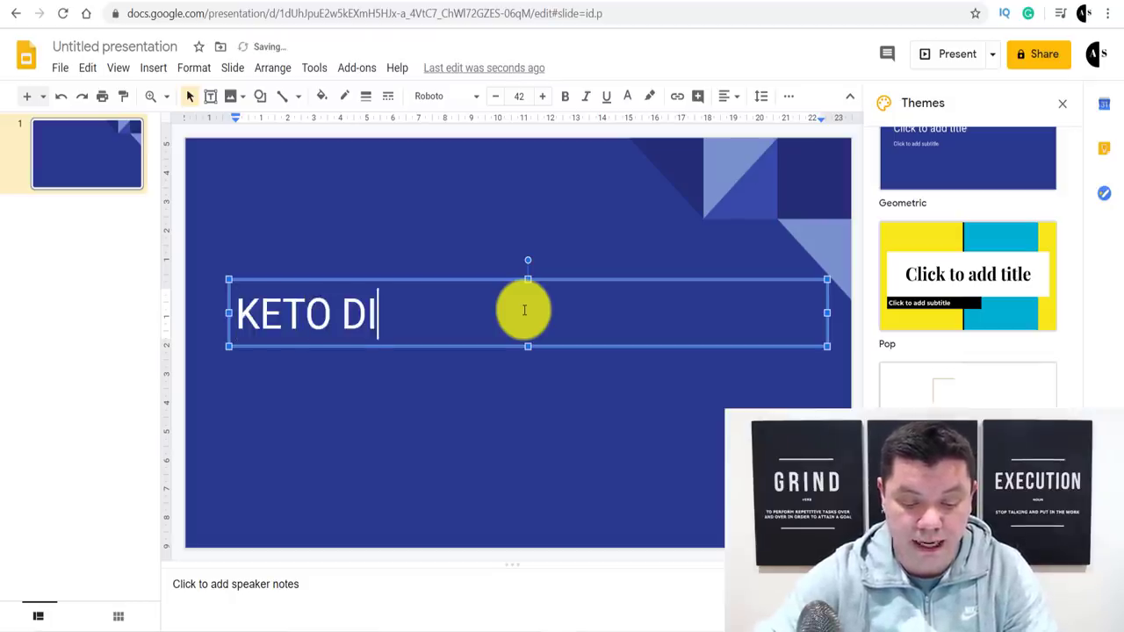